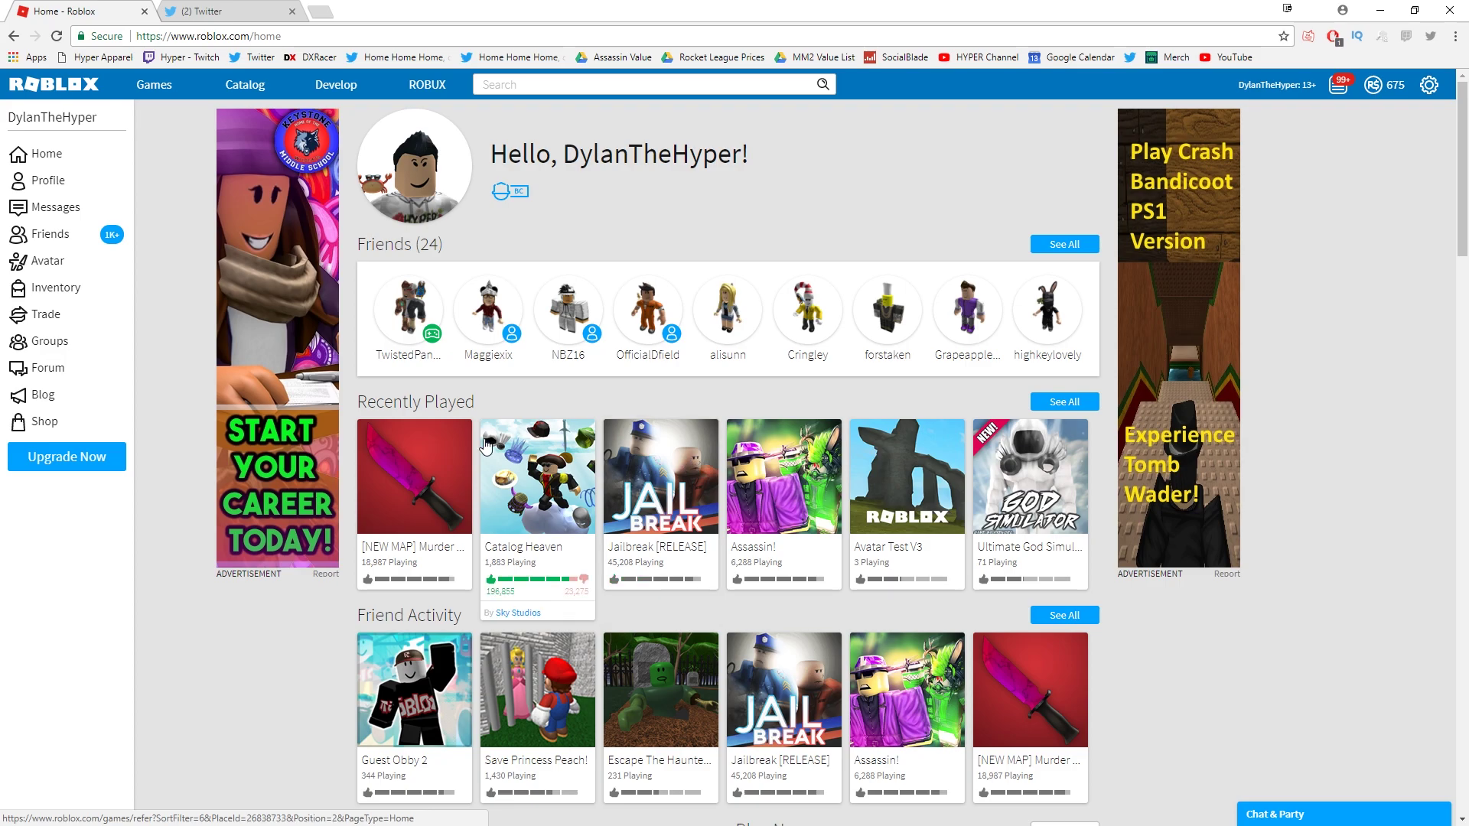
# - Go to Develop > Shirts and bring up the options menu for HYPER SHIRT MAROON
pyautogui.click(89, 270)
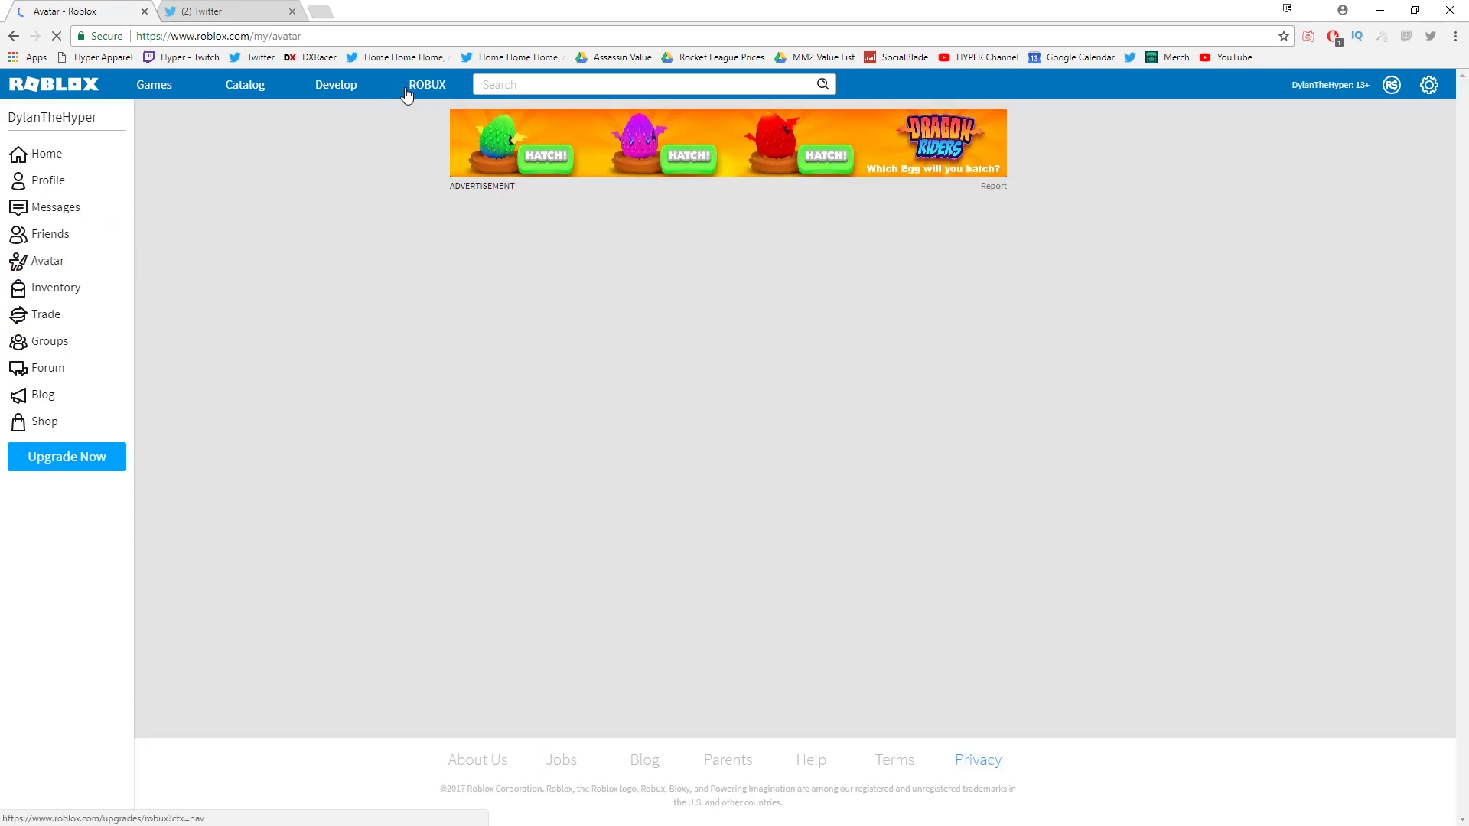
pyautogui.click(408, 83)
pyautogui.click(327, 87)
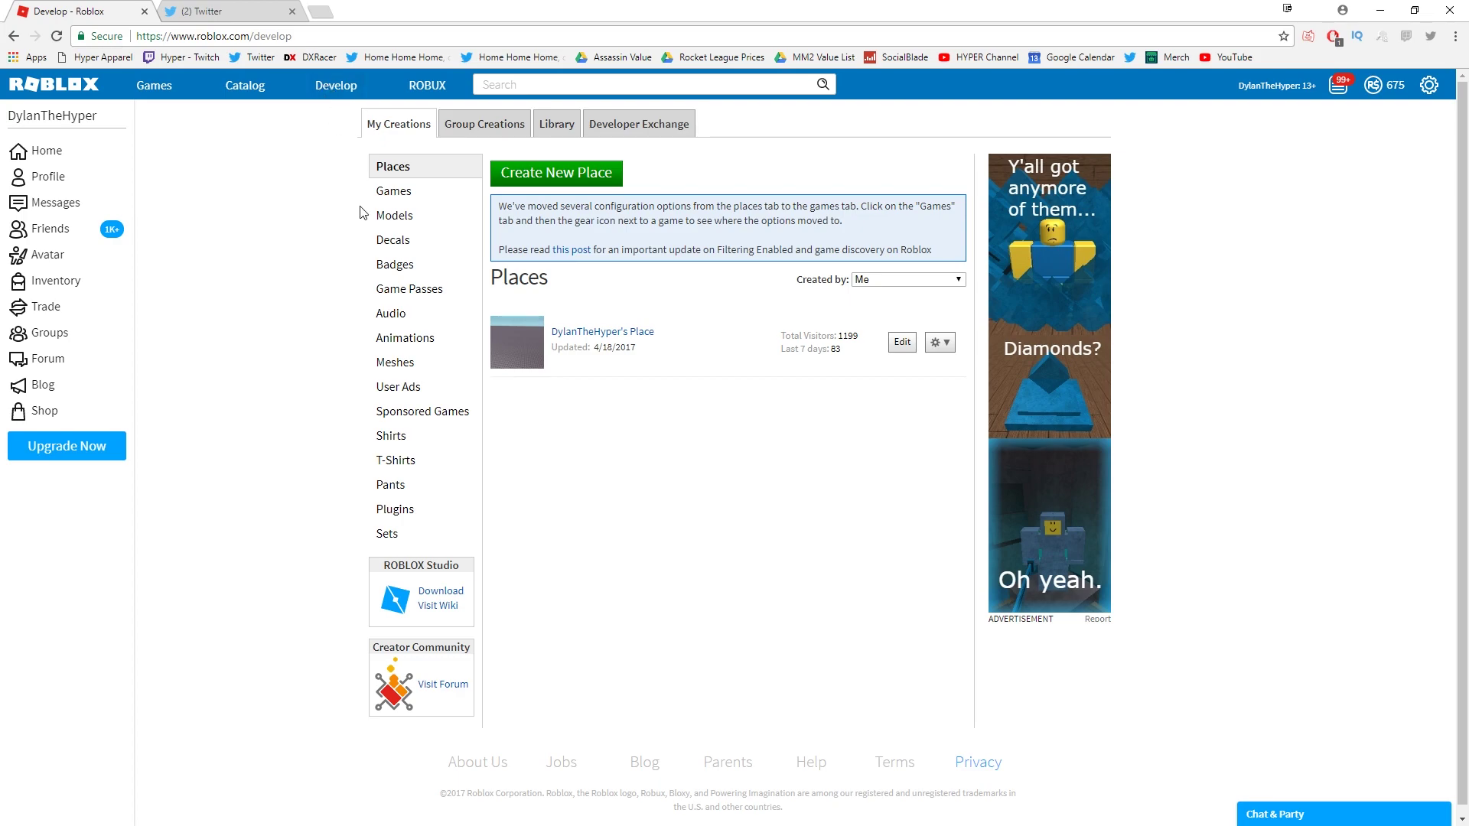
pyautogui.click(423, 434)
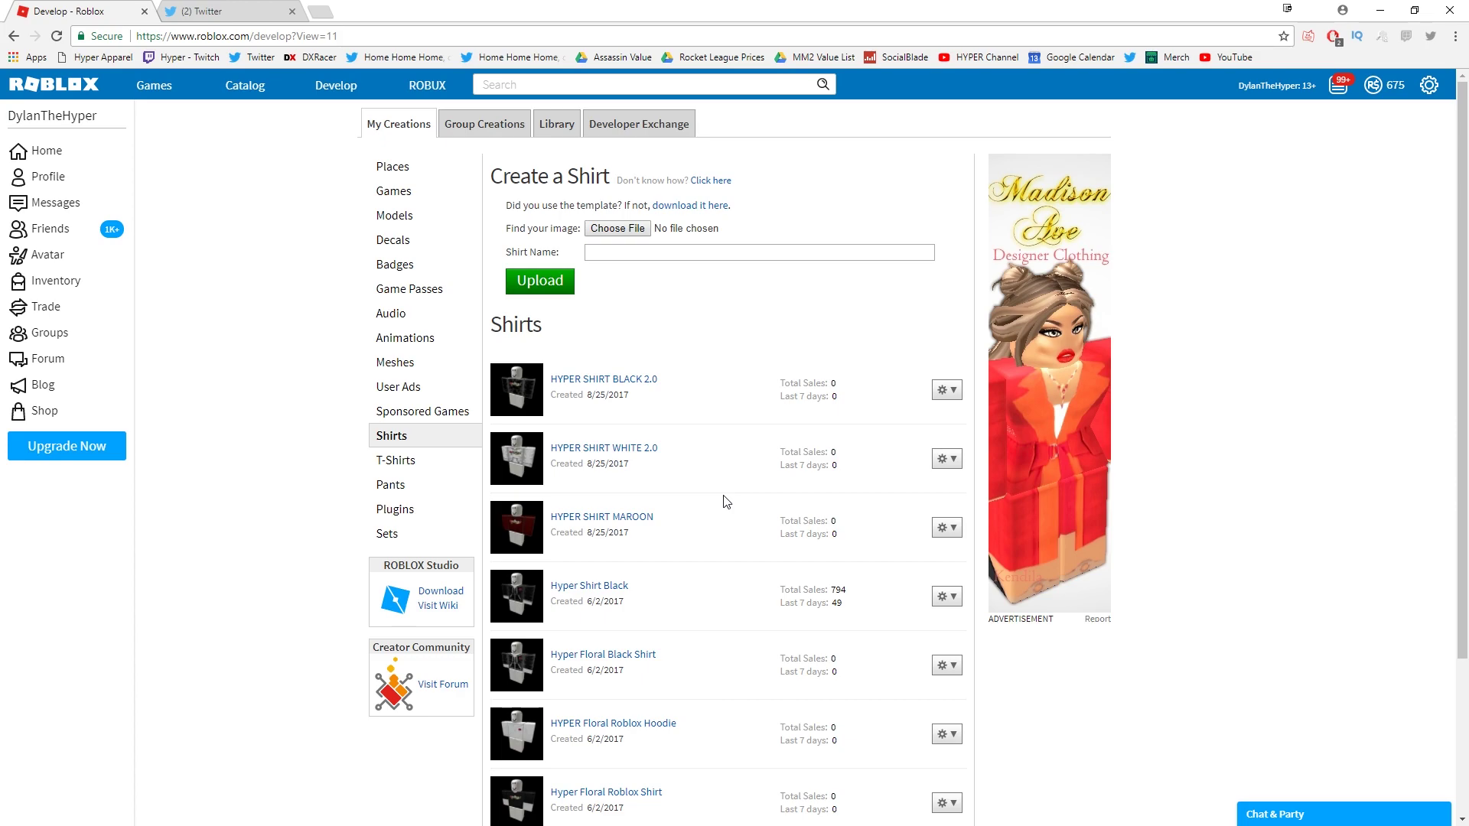
pyautogui.scroll(-3, 723, 497)
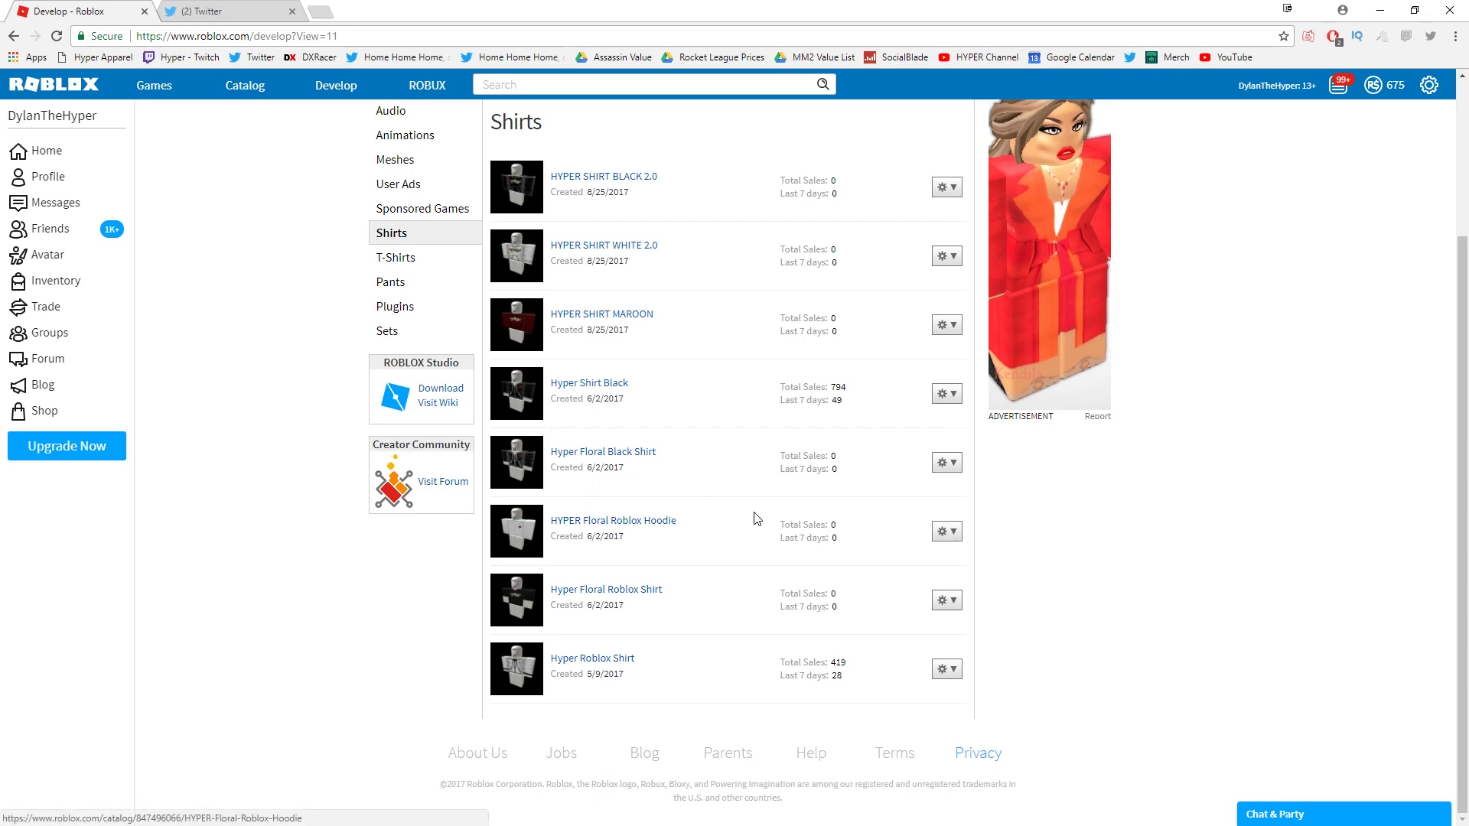
pyautogui.scroll(1, 754, 515)
pyautogui.scroll(2, 830, 479)
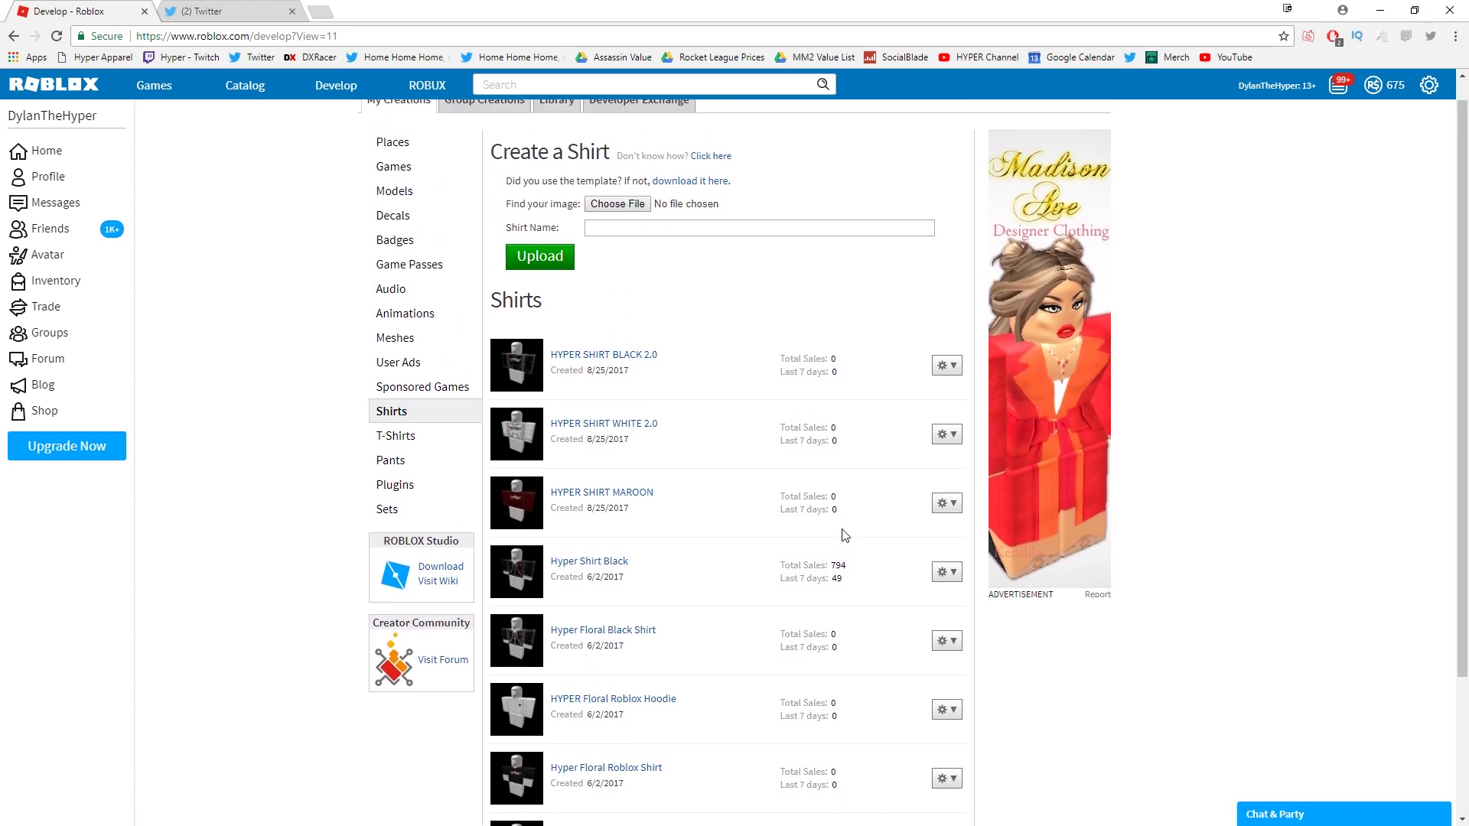
pyautogui.click(944, 530)
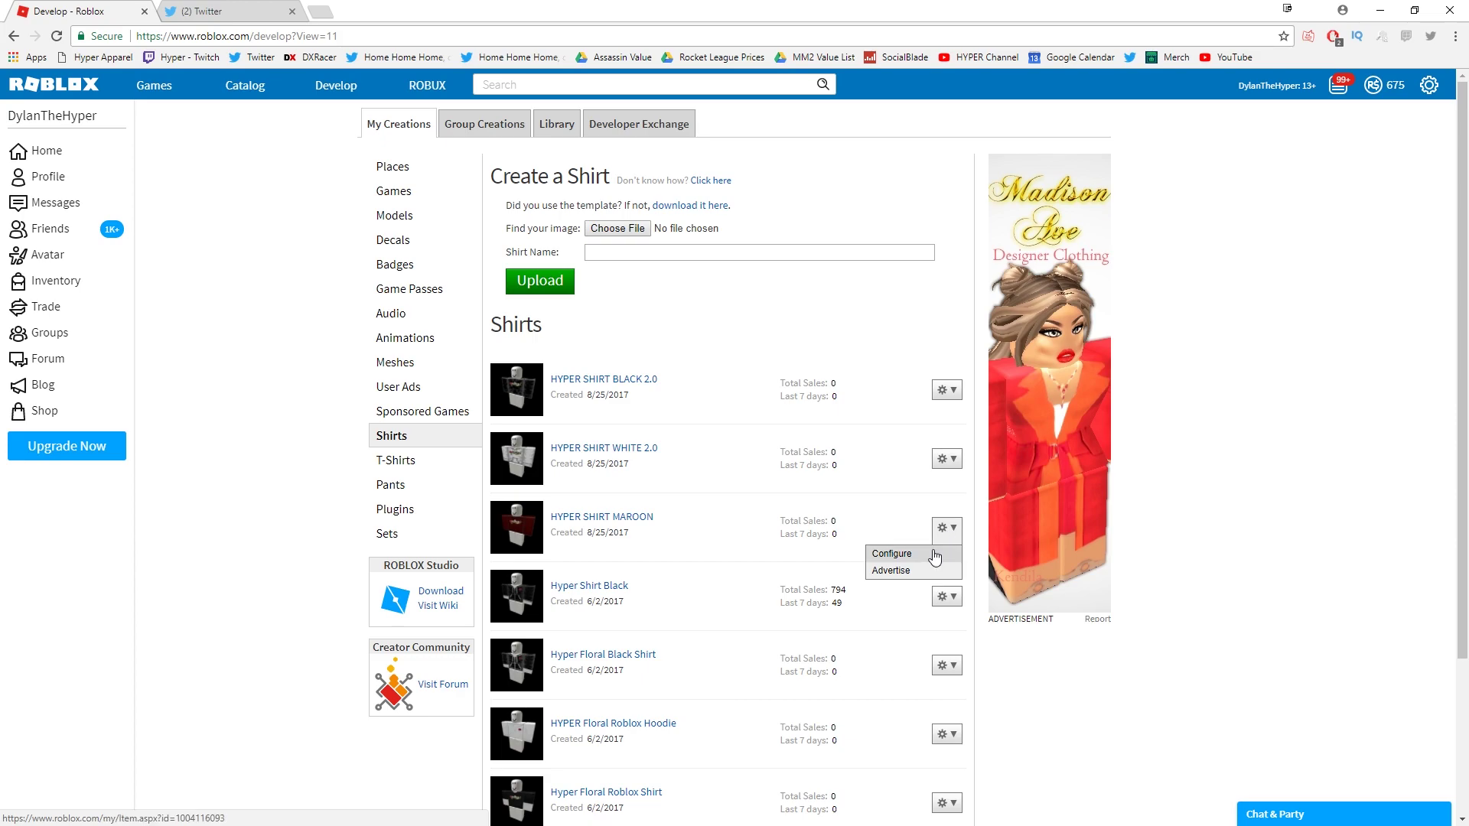
# - Put HYPER SHIRT MAROON on sale for 20 Robux
pyautogui.click(929, 554)
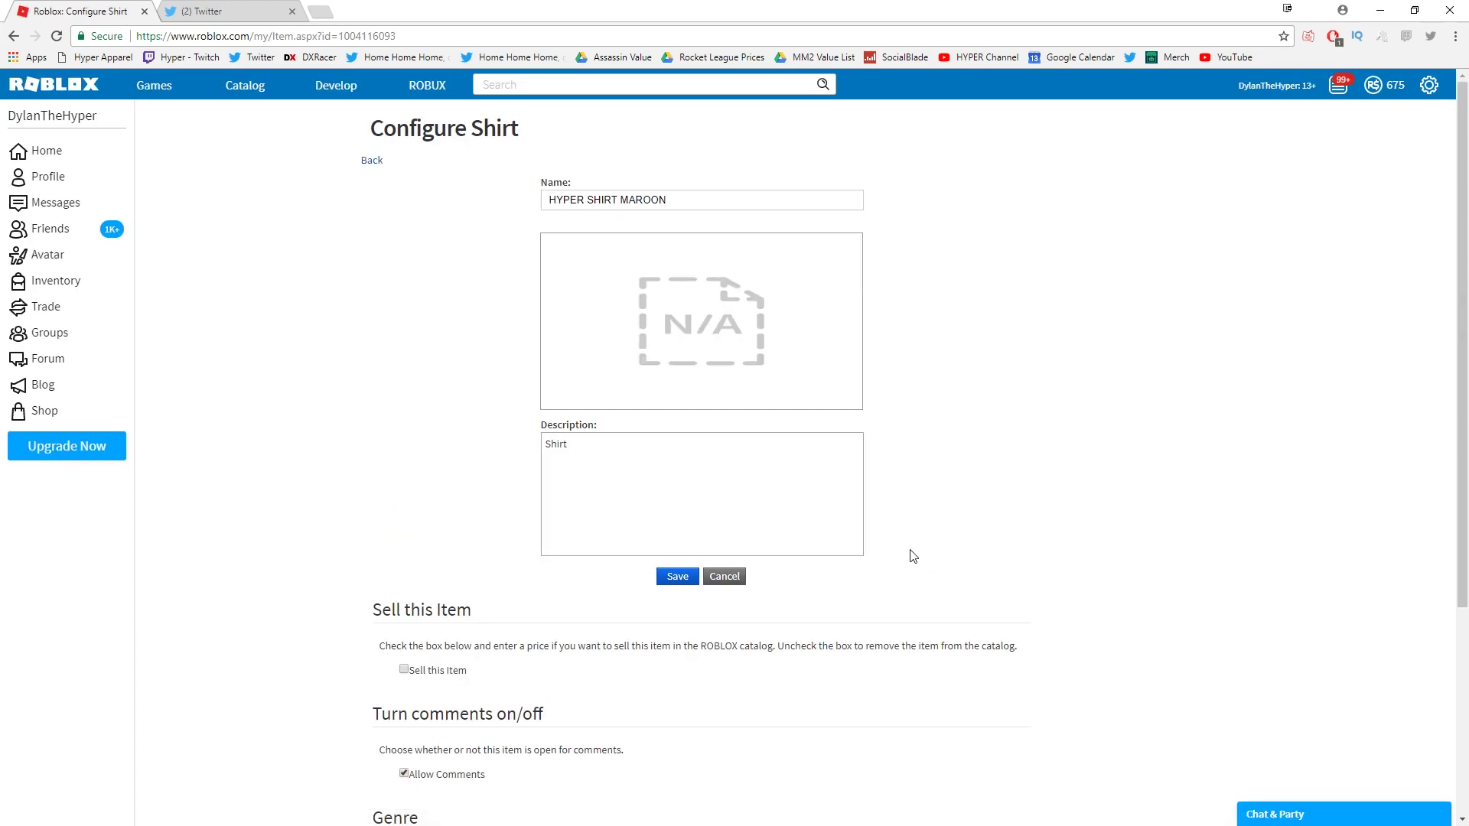
pyautogui.scroll(-4, 987, 524)
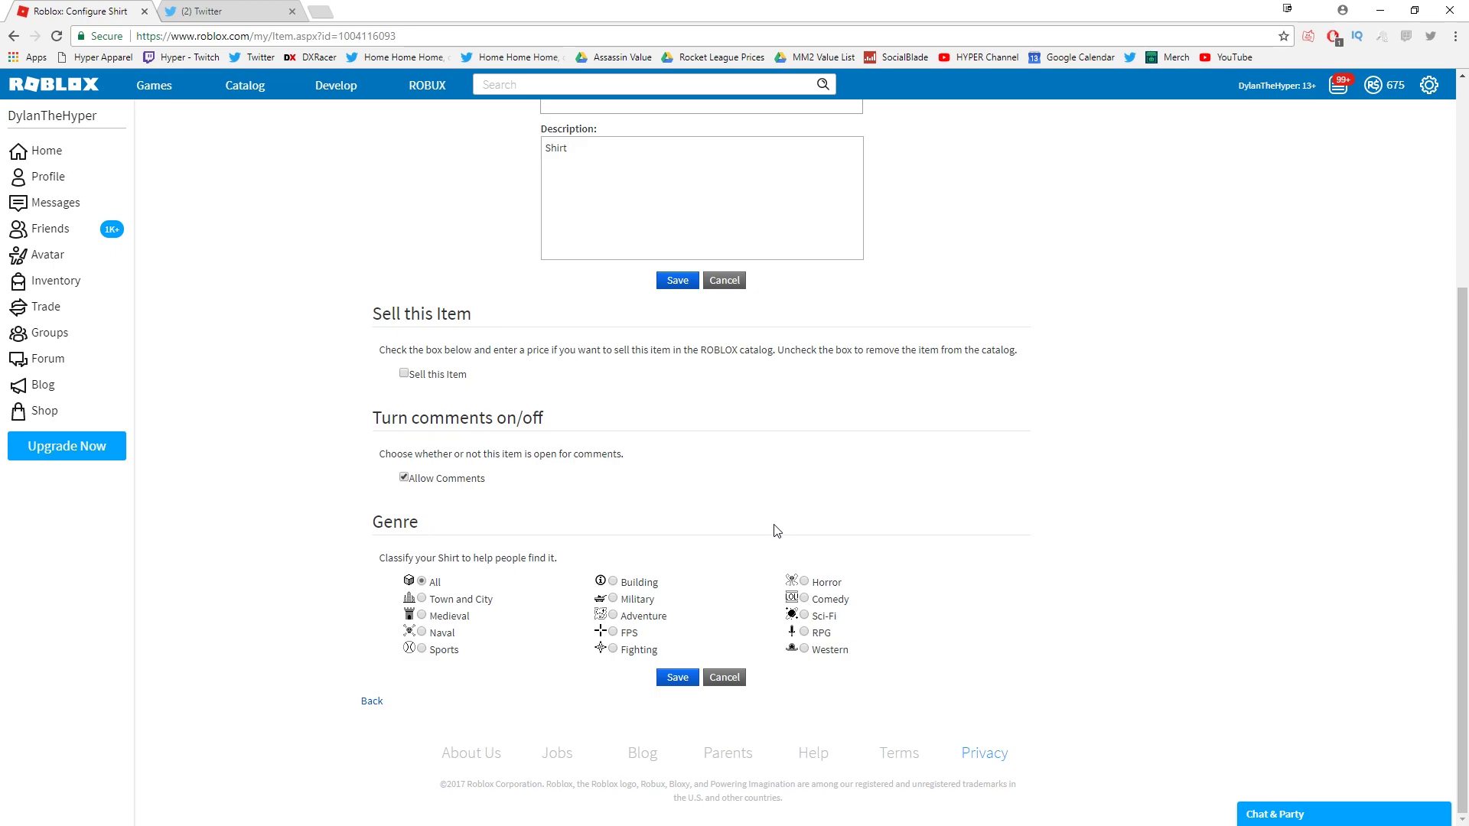
pyautogui.click(436, 380)
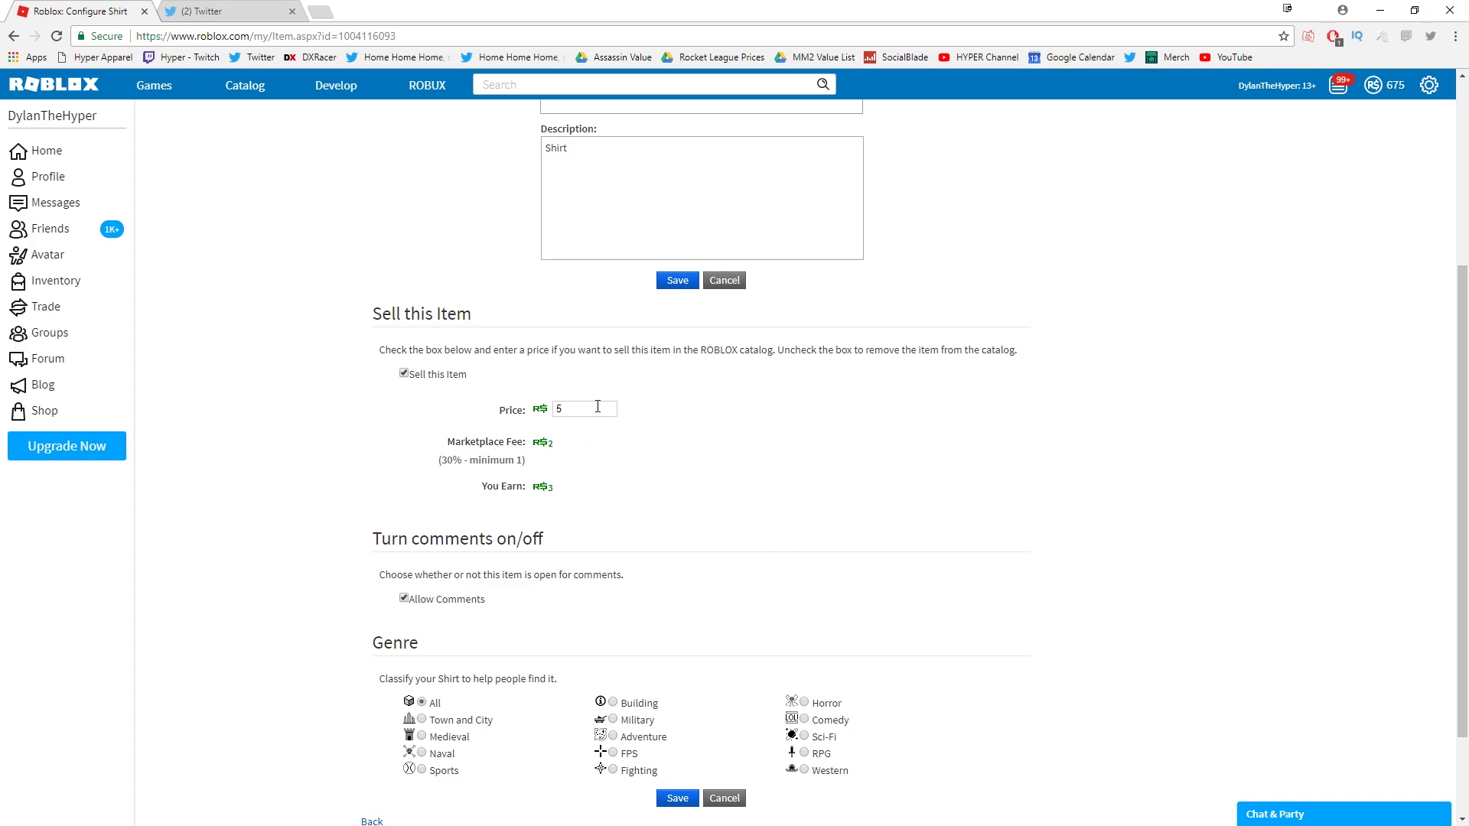
pyautogui.press('Tab')
pyautogui.write('20')
# - Set its description to 'Official HYPER Maroon Roblox Hoodie! *LIMITED EDITION MAROON*' and save
pyautogui.scroll(3, 776, 467)
pyautogui.scroll(2, 879, 536)
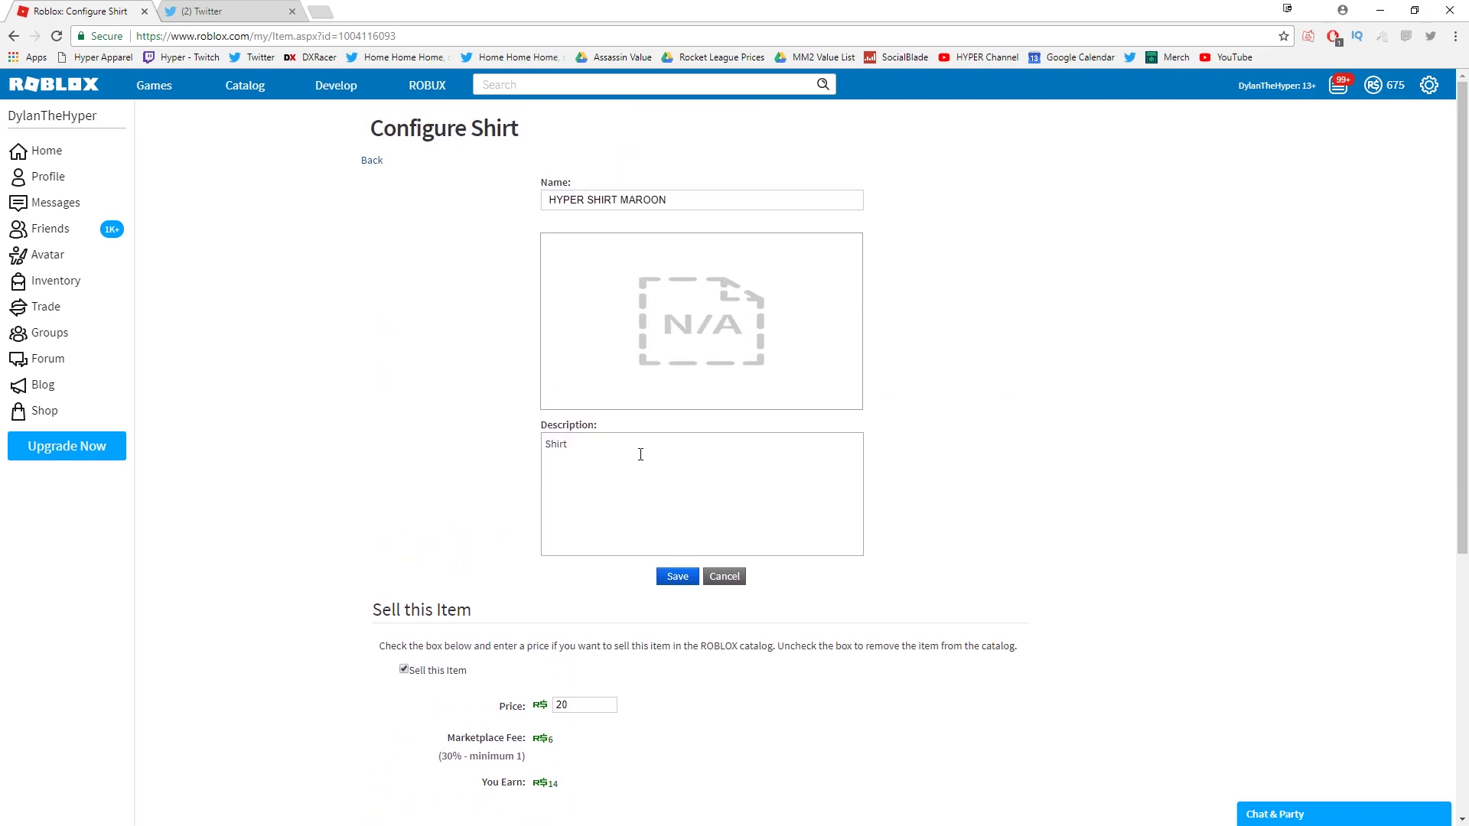
pyautogui.moveTo(639, 453); pyautogui.dragTo(482, 463)
pyautogui.write('O')
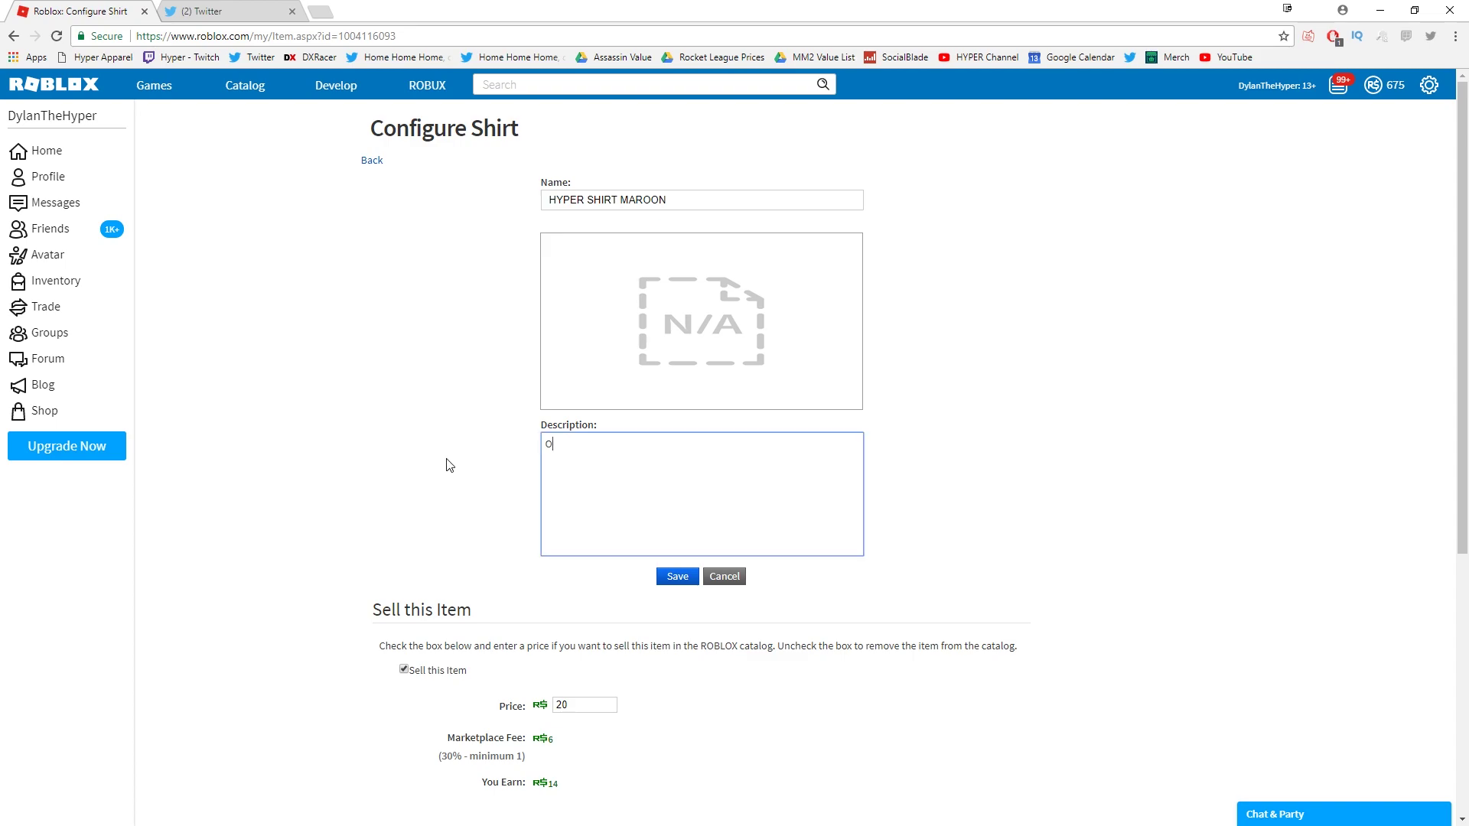
pyautogui.write('fficial HYPER Maroon Roblox Hoodie!  ')
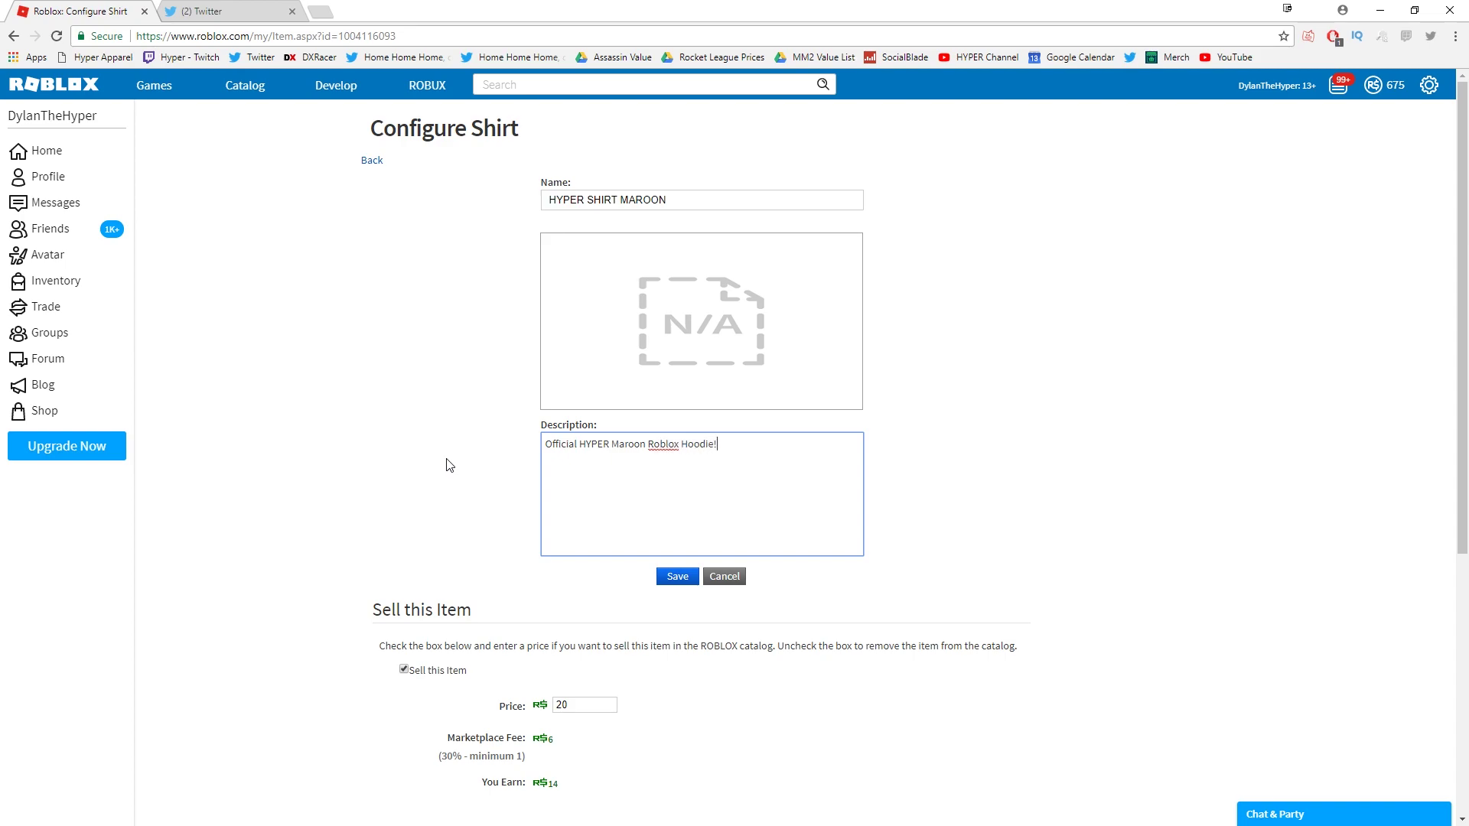
pyautogui.write('*LIMITED EDITION MAROON*')
pyautogui.scroll(-2, 751, 566)
pyautogui.scroll(-3, 784, 519)
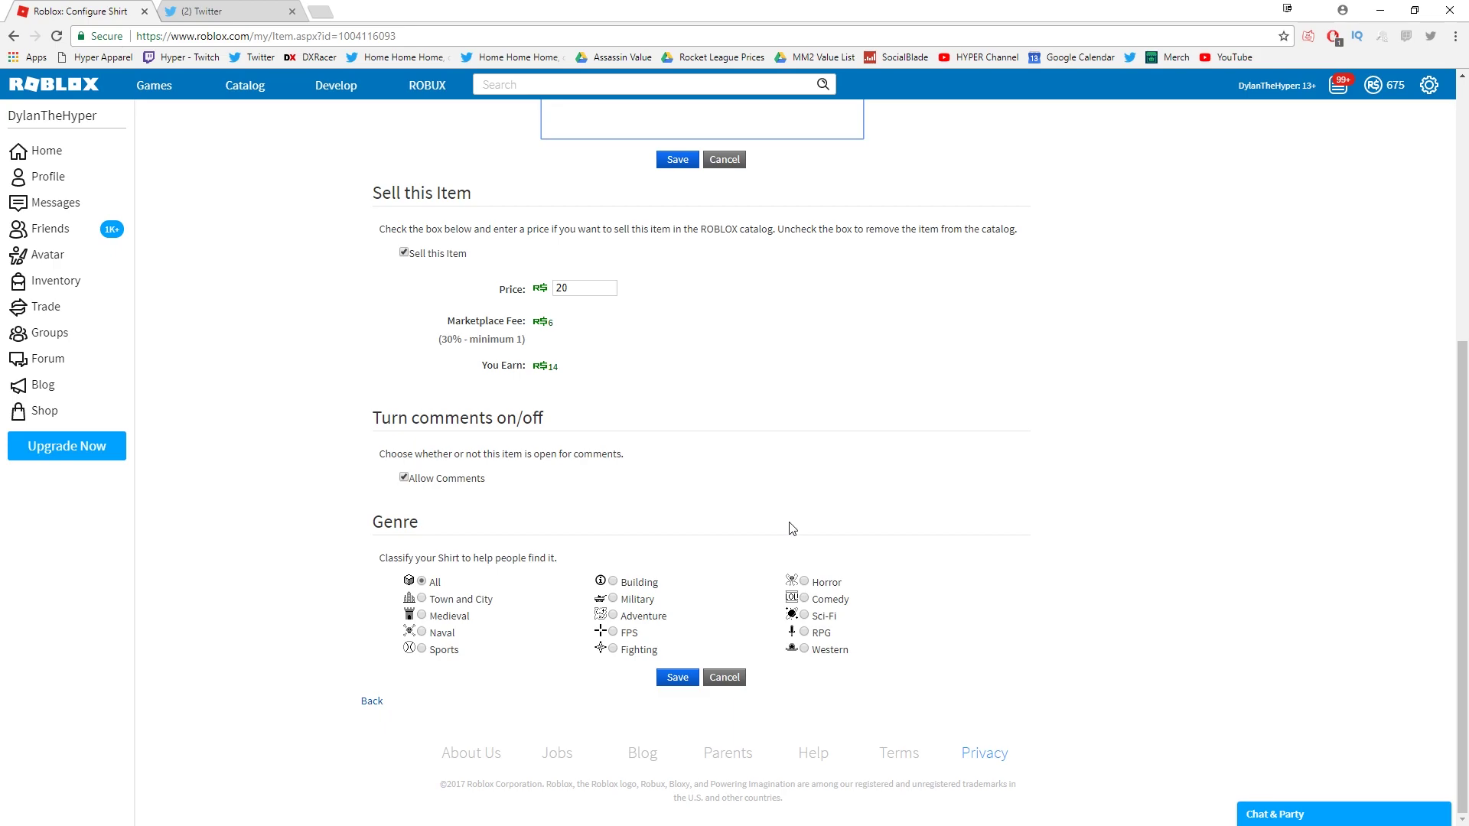
pyautogui.click(677, 678)
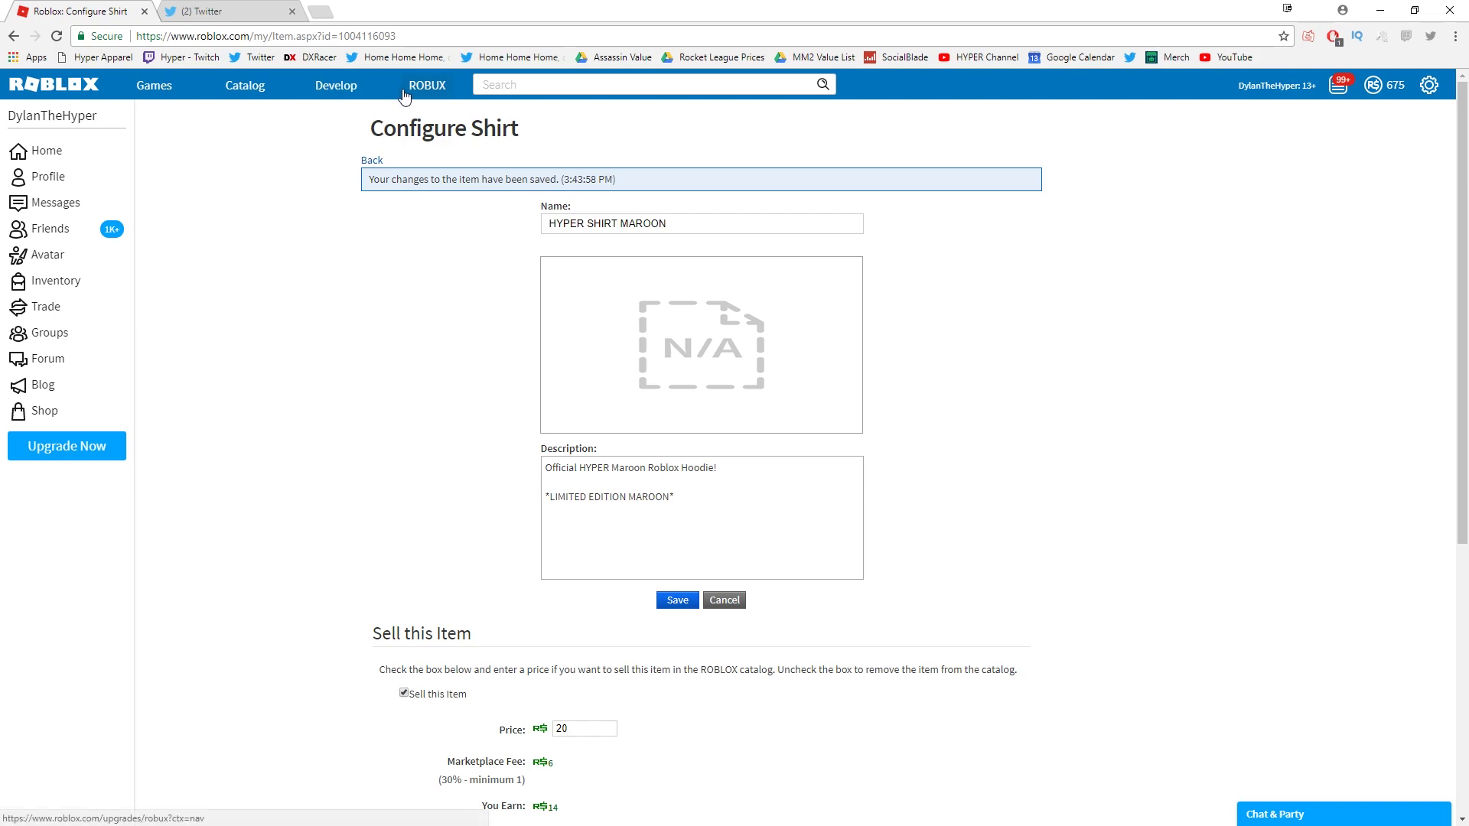
# - Return to Develop > Shirts and configure HYPER SHIRT WHITE 2.0
pyautogui.click(323, 98)
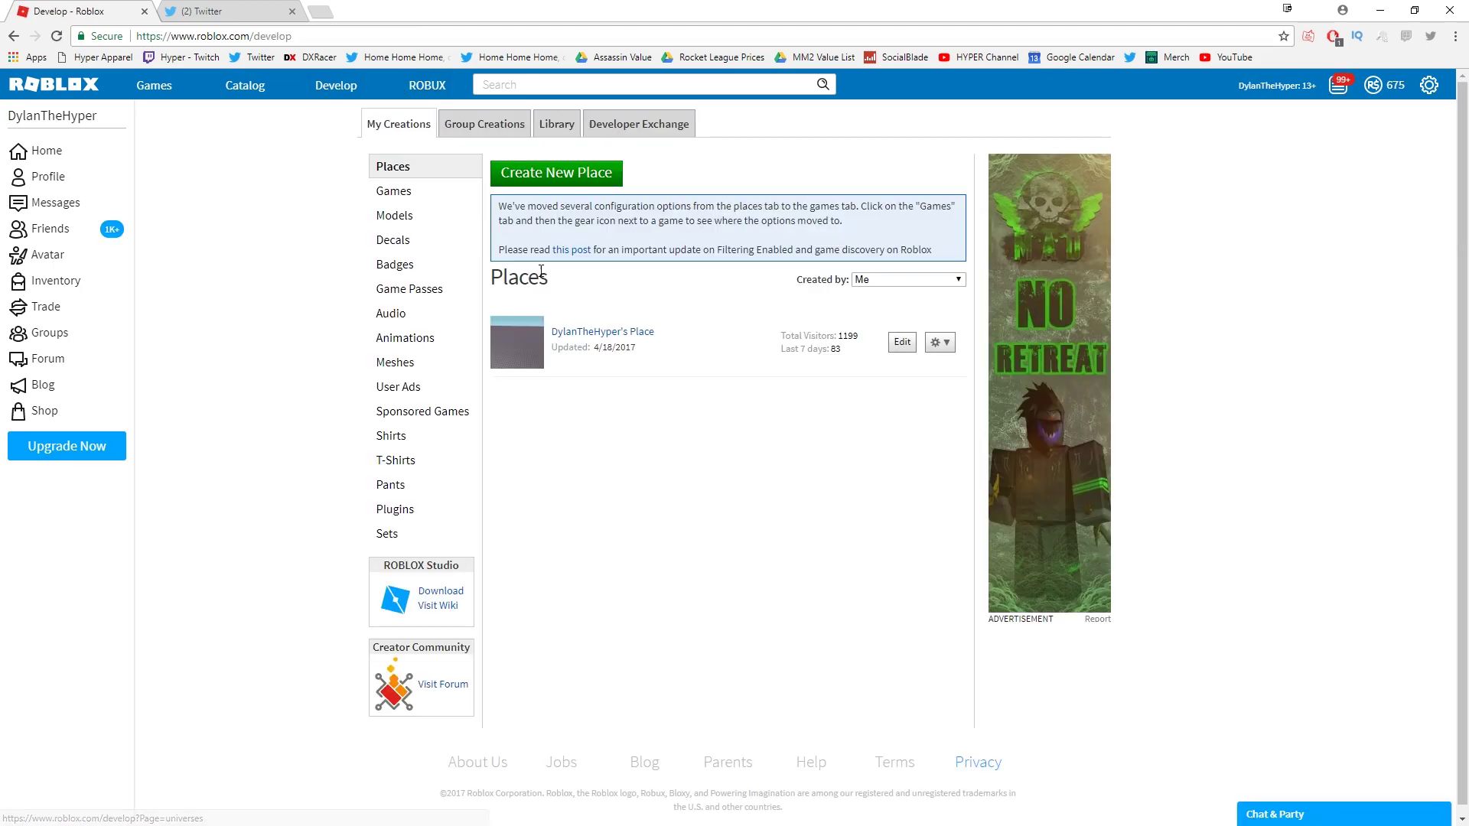
pyautogui.click(439, 443)
pyautogui.scroll(-1, 764, 421)
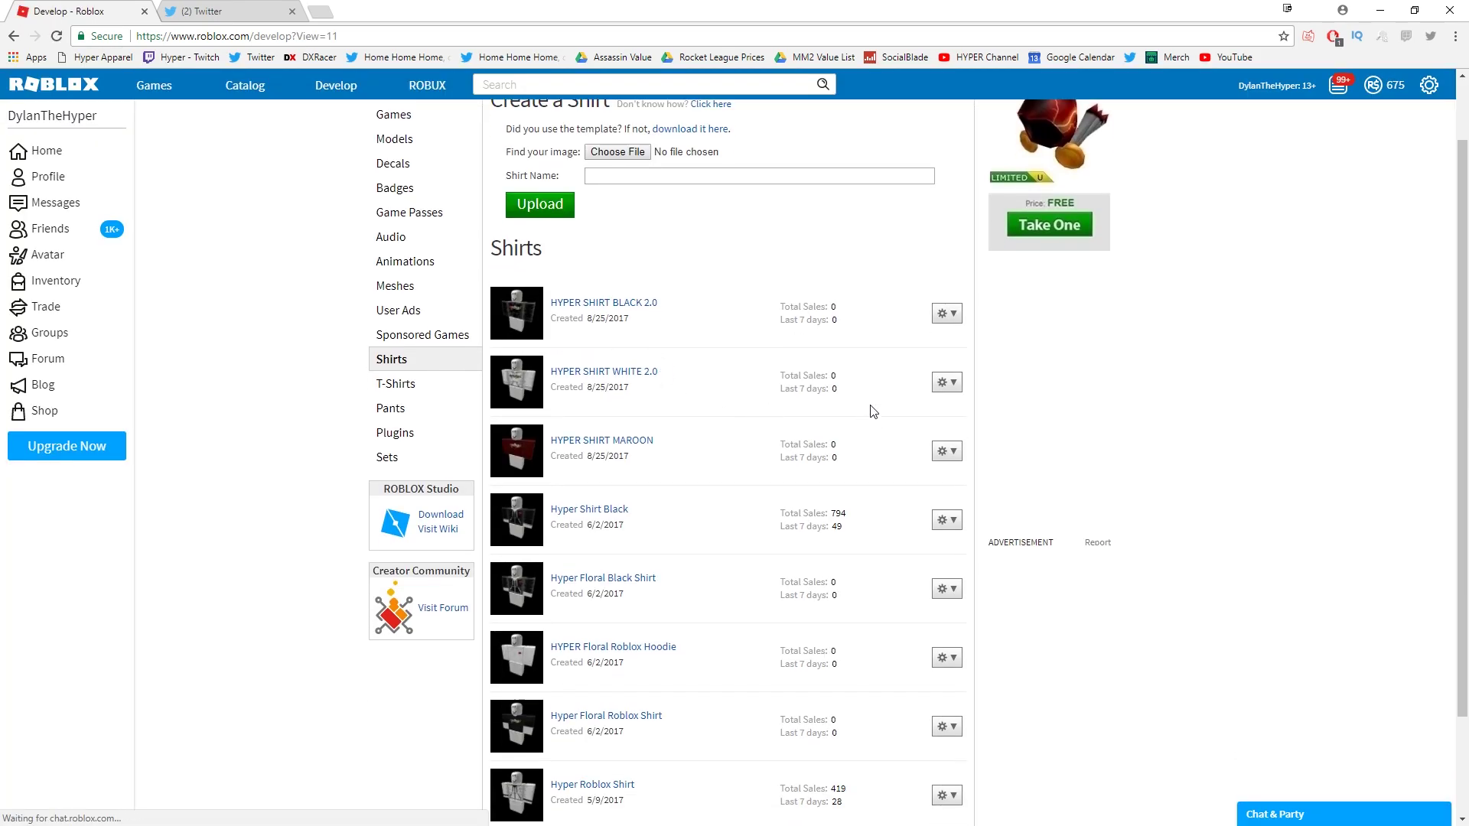
pyautogui.click(945, 387)
pyautogui.click(928, 408)
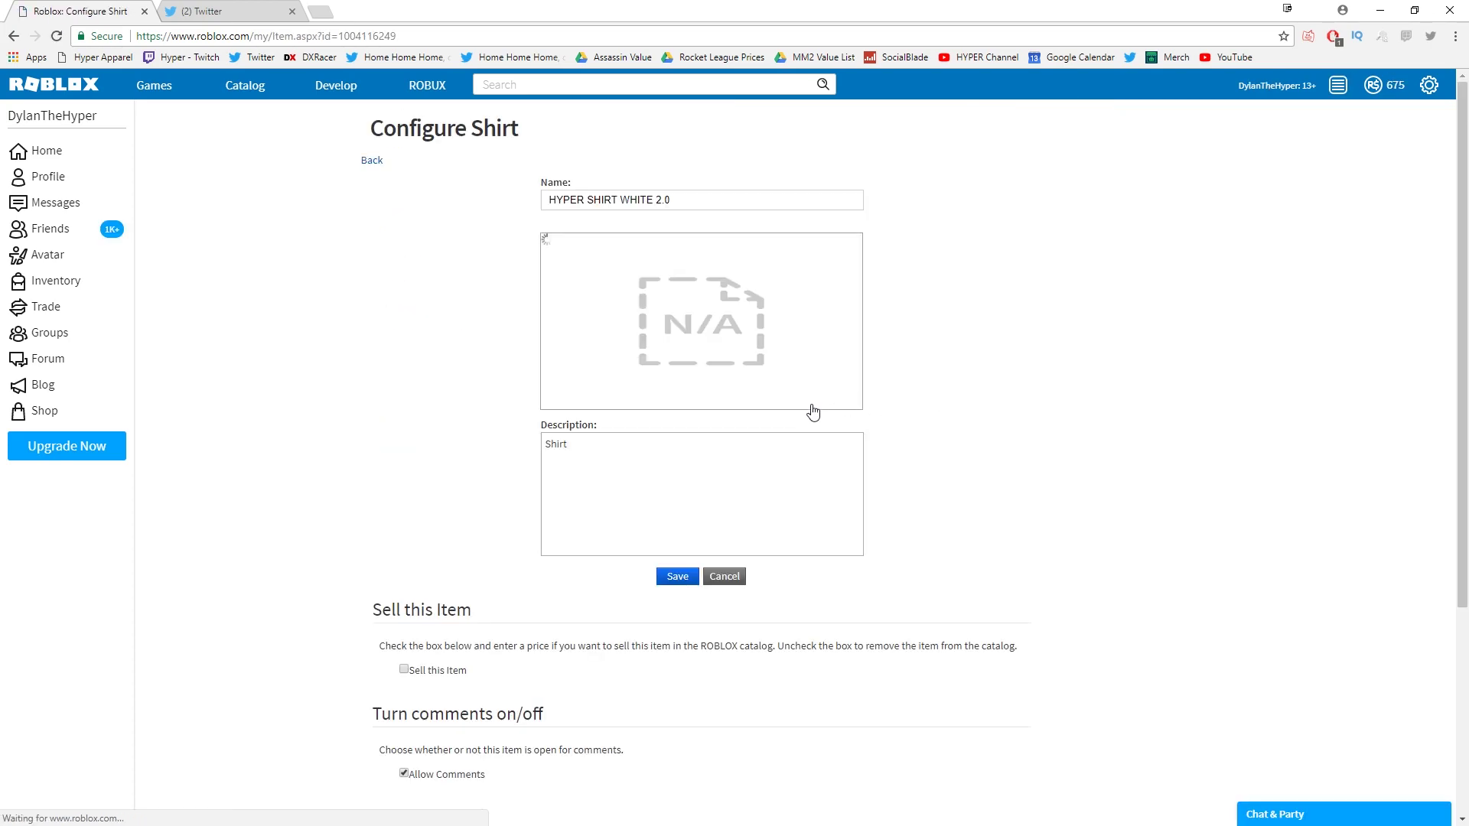
# - Set the white shirt's price to 20 Robux
pyautogui.scroll(-4, 810, 410)
pyautogui.doubleClick(559, 409)
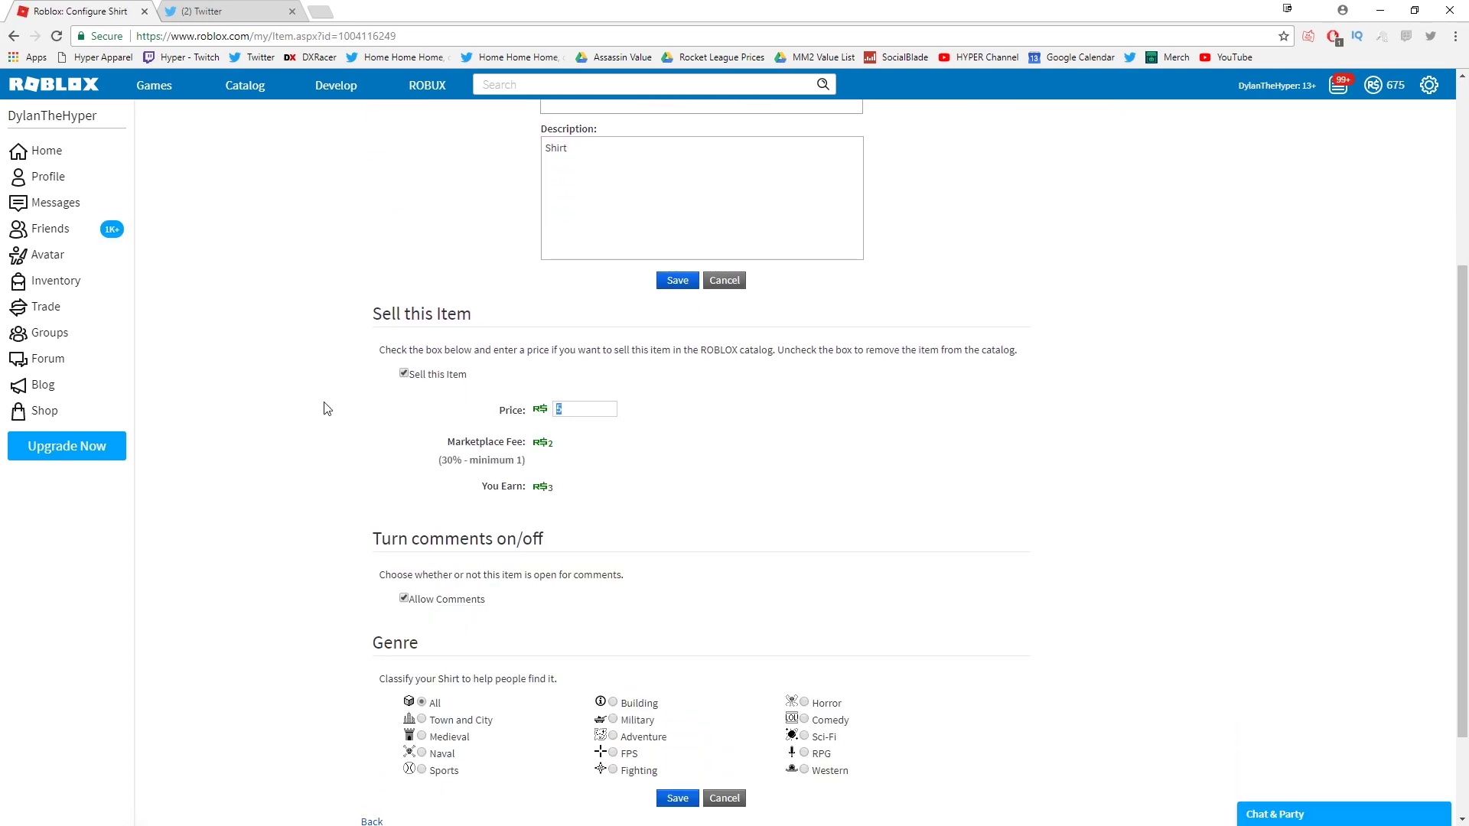
pyautogui.write('20')
pyautogui.click(580, 431)
# - Replace the description with the Official HYPER White Hoodie text and save
pyautogui.scroll(4, 771, 426)
pyautogui.moveTo(659, 456); pyautogui.dragTo(380, 450)
pyautogui.write('Of')
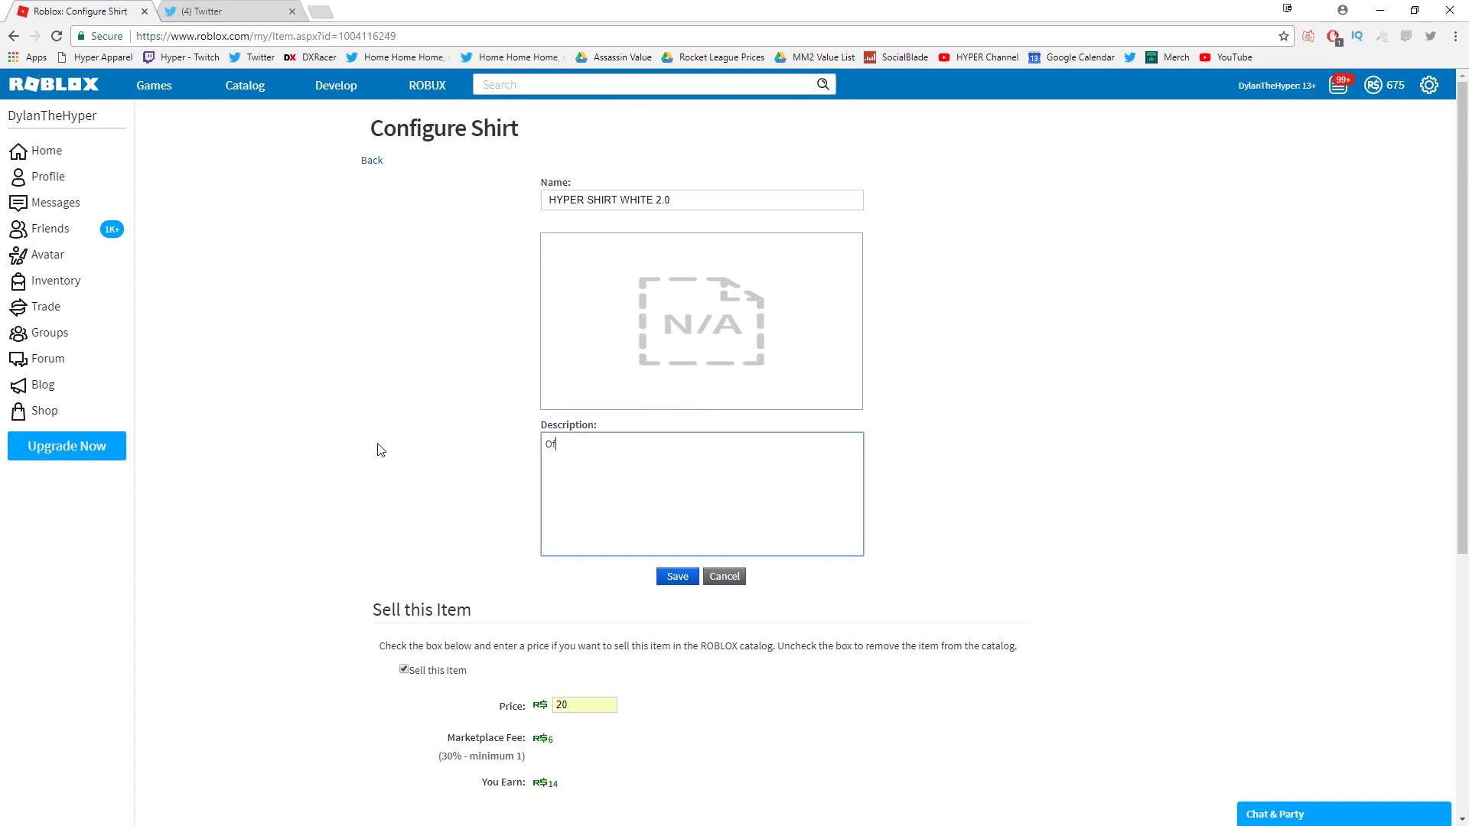
pyautogui.write('ficial HYPER S')
pyautogui.write('hite Hoodie V2')
pyautogui.scroll(-5, 868, 482)
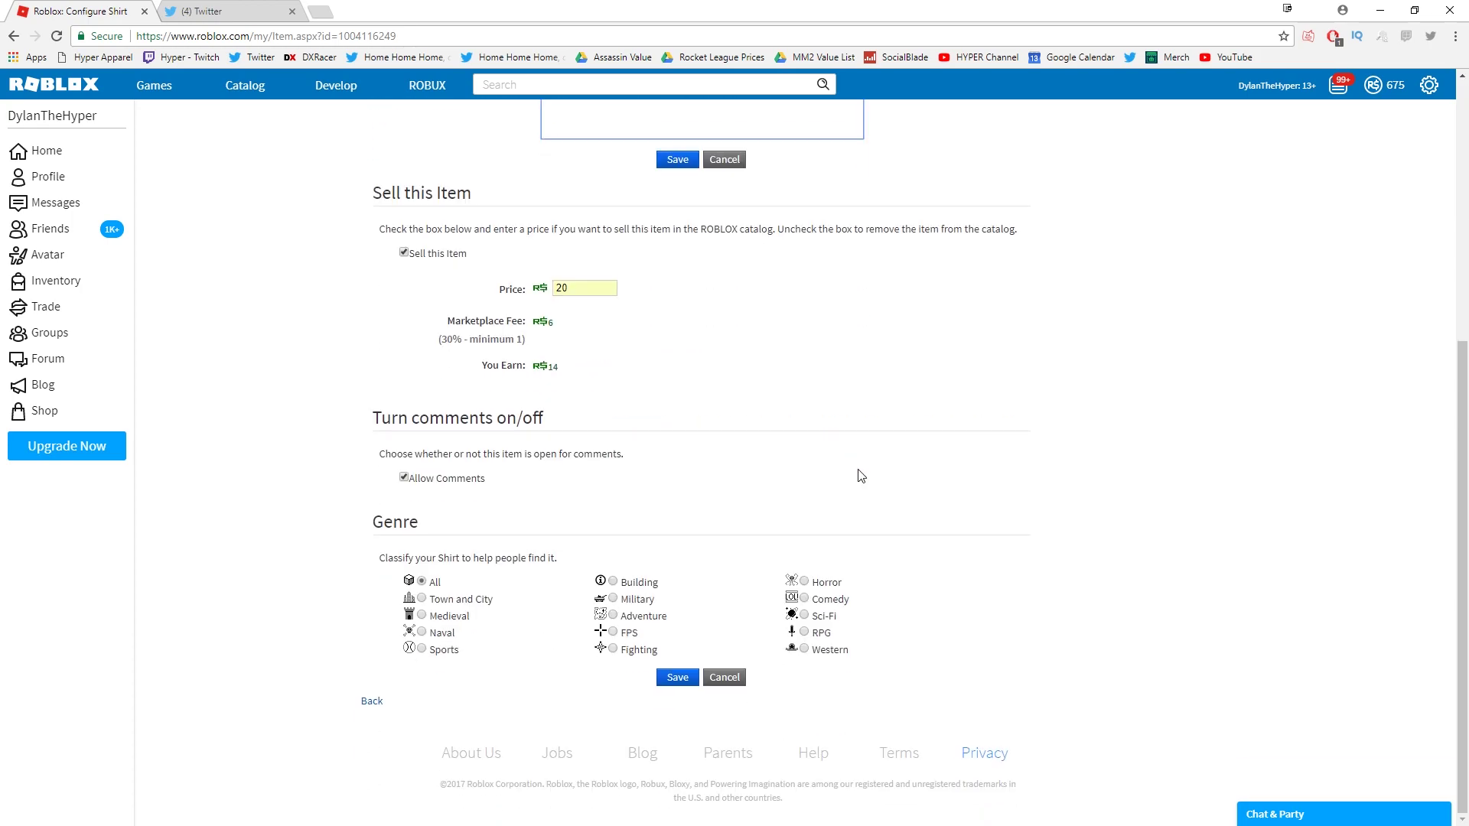
pyautogui.scroll(3, 711, 452)
pyautogui.click(678, 389)
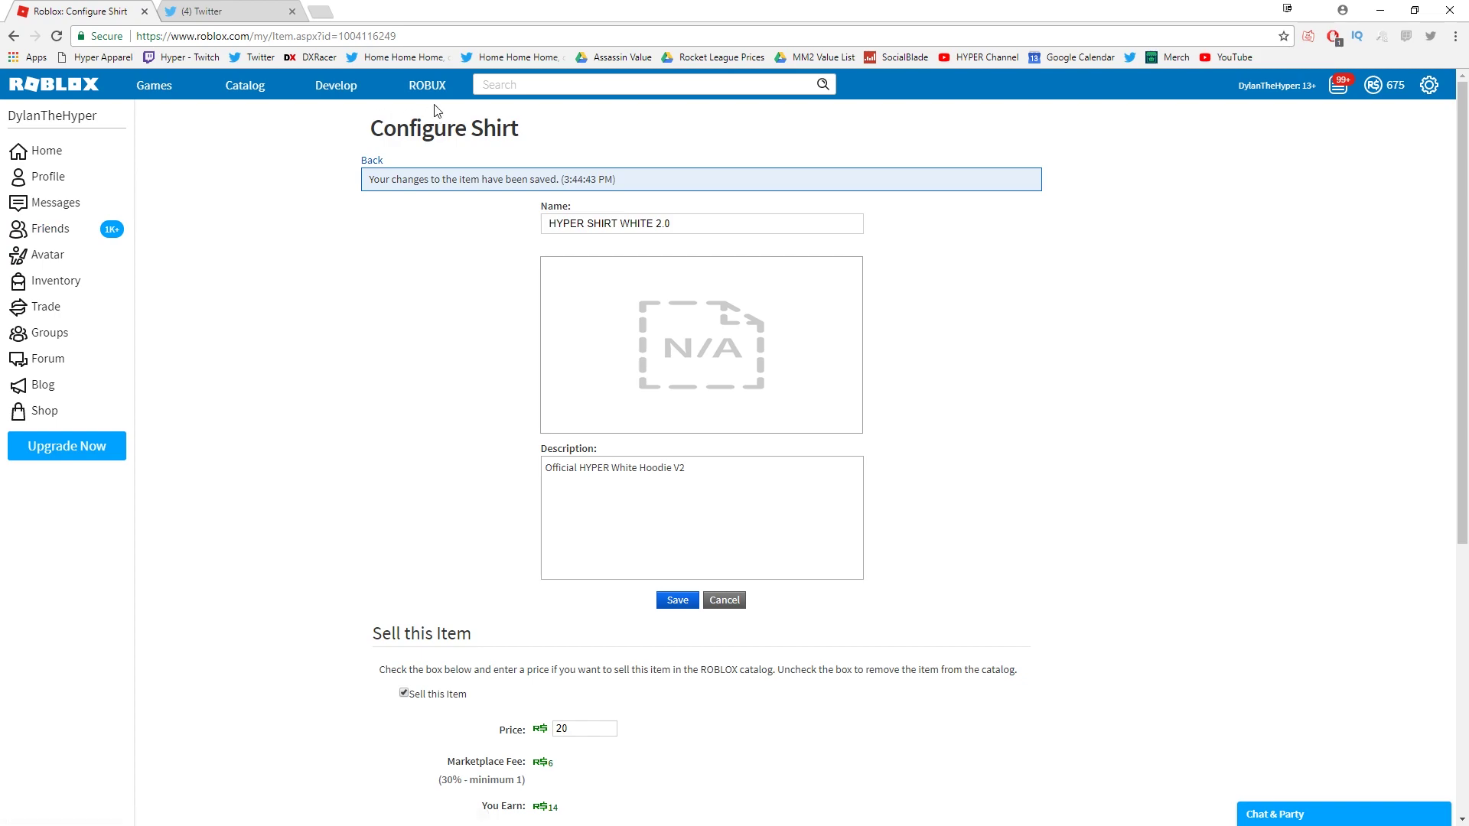
# - Configure HYPER SHIRT BLACK 2.0 with the description 'Official HYPER Black Hoodie V2'
pyautogui.click(327, 92)
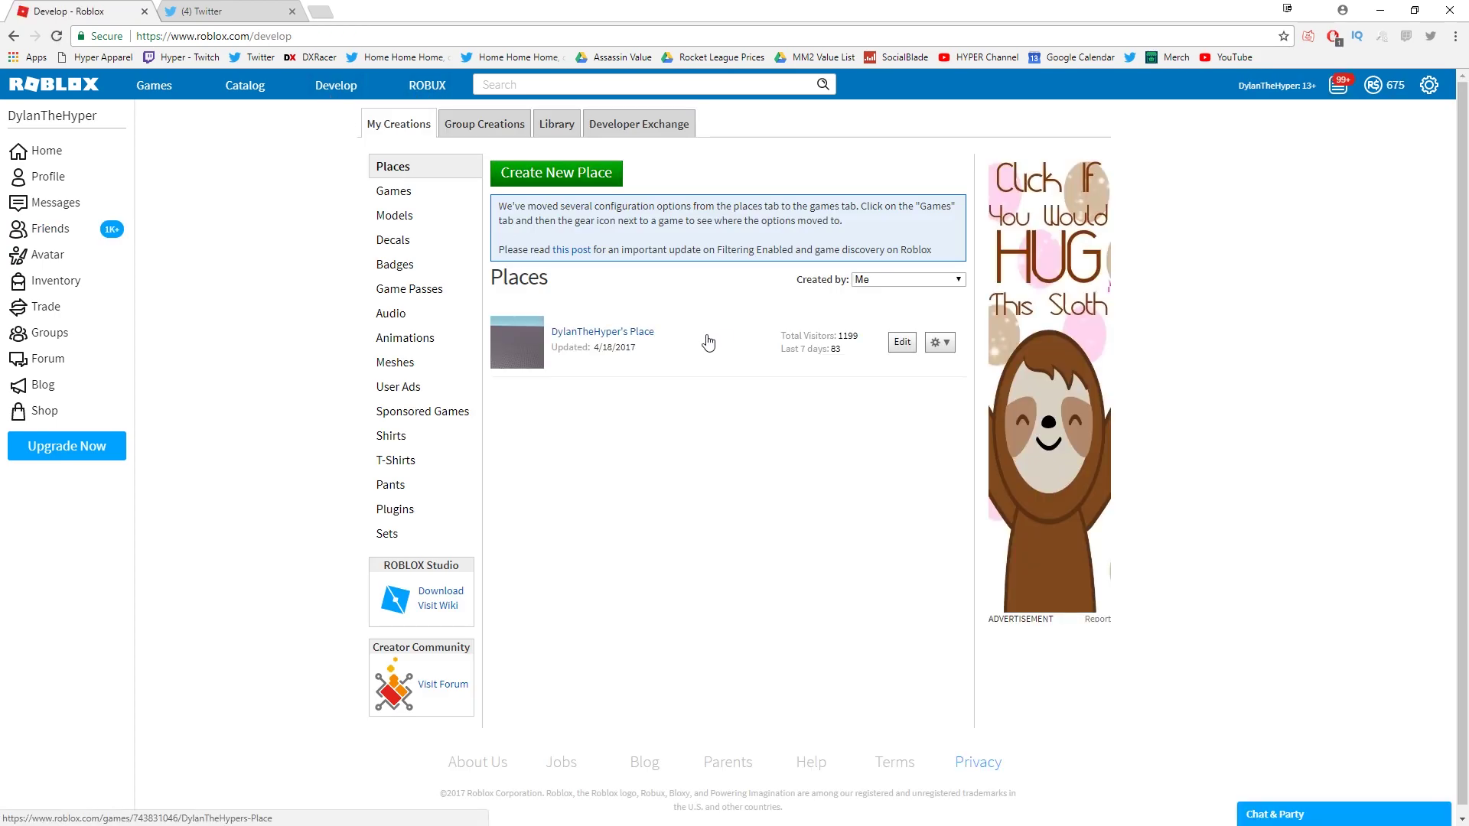
pyautogui.click(429, 434)
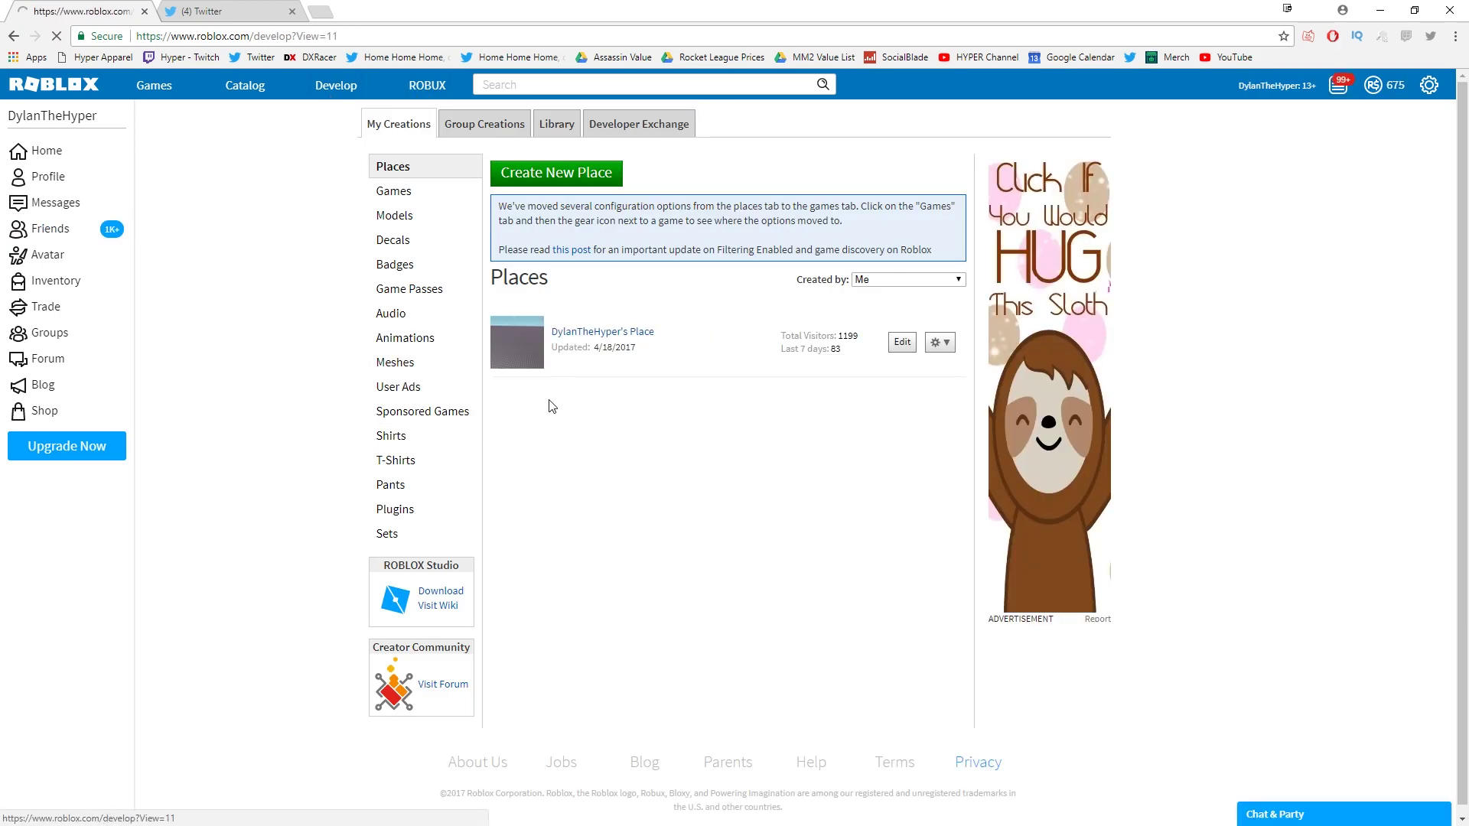
pyautogui.click(946, 390)
pyautogui.click(943, 425)
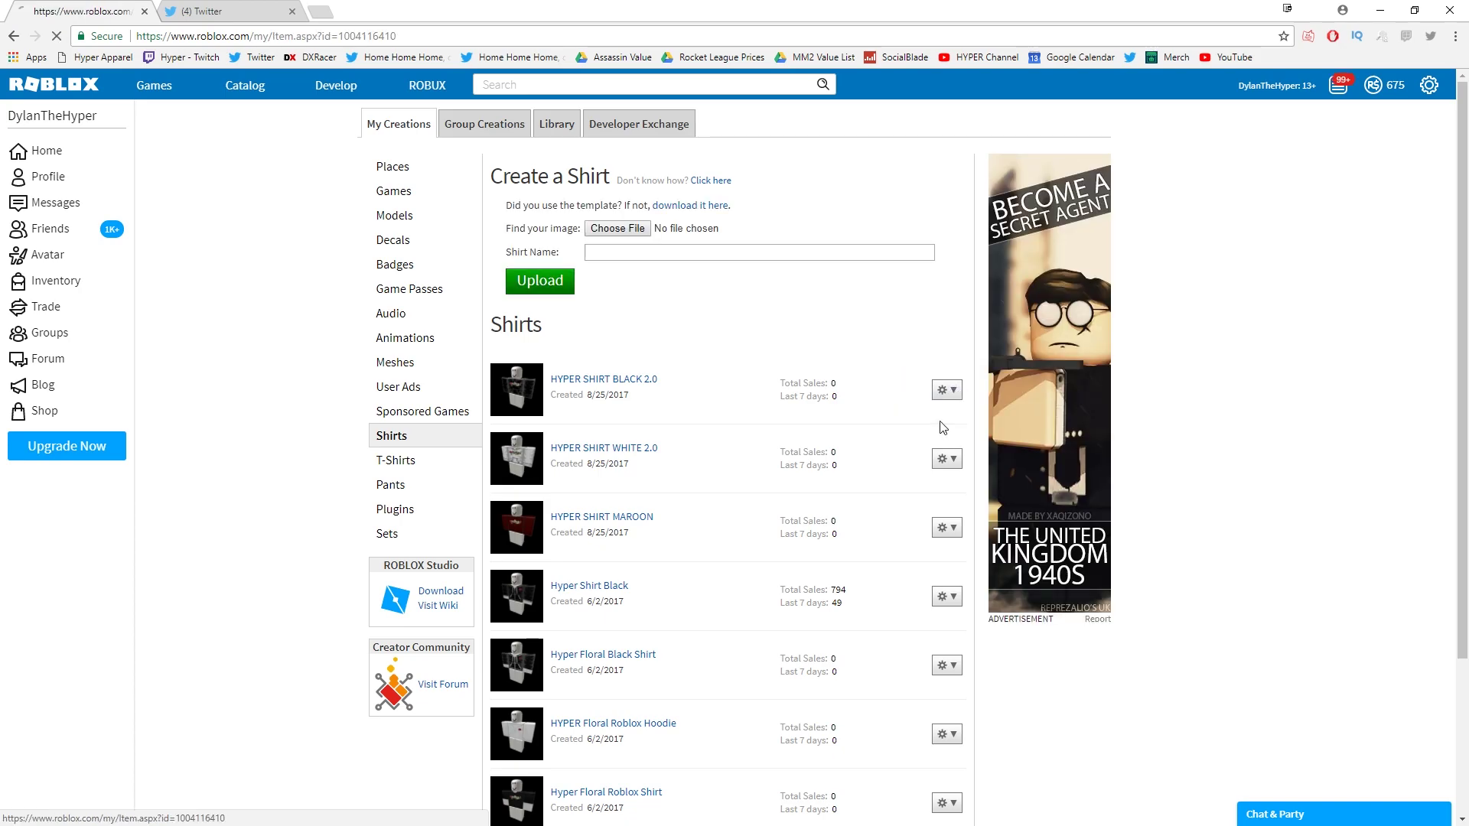
pyautogui.click(566, 443)
pyautogui.press('BackSpace')
pyautogui.press('BackSpace')
pyautogui.write('Off')
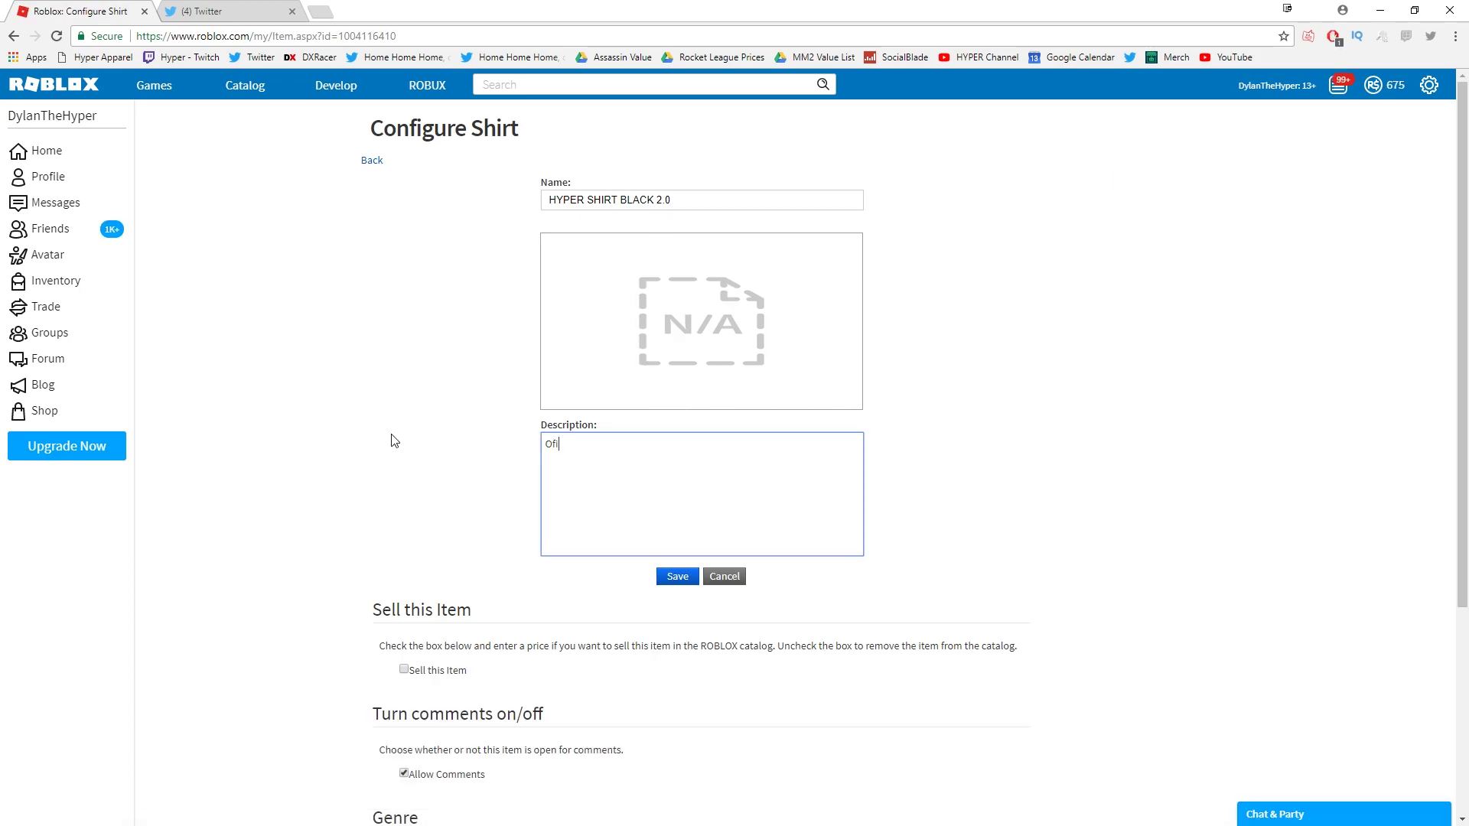
pyautogui.write('icial HYPER B')
pyautogui.write('La')
pyautogui.write('ack Hoodi')
pyautogui.write('e V2')
# - Put the black shirt on sale for 20 Robux and save
pyautogui.scroll(-2, 420, 586)
pyautogui.click(420, 527)
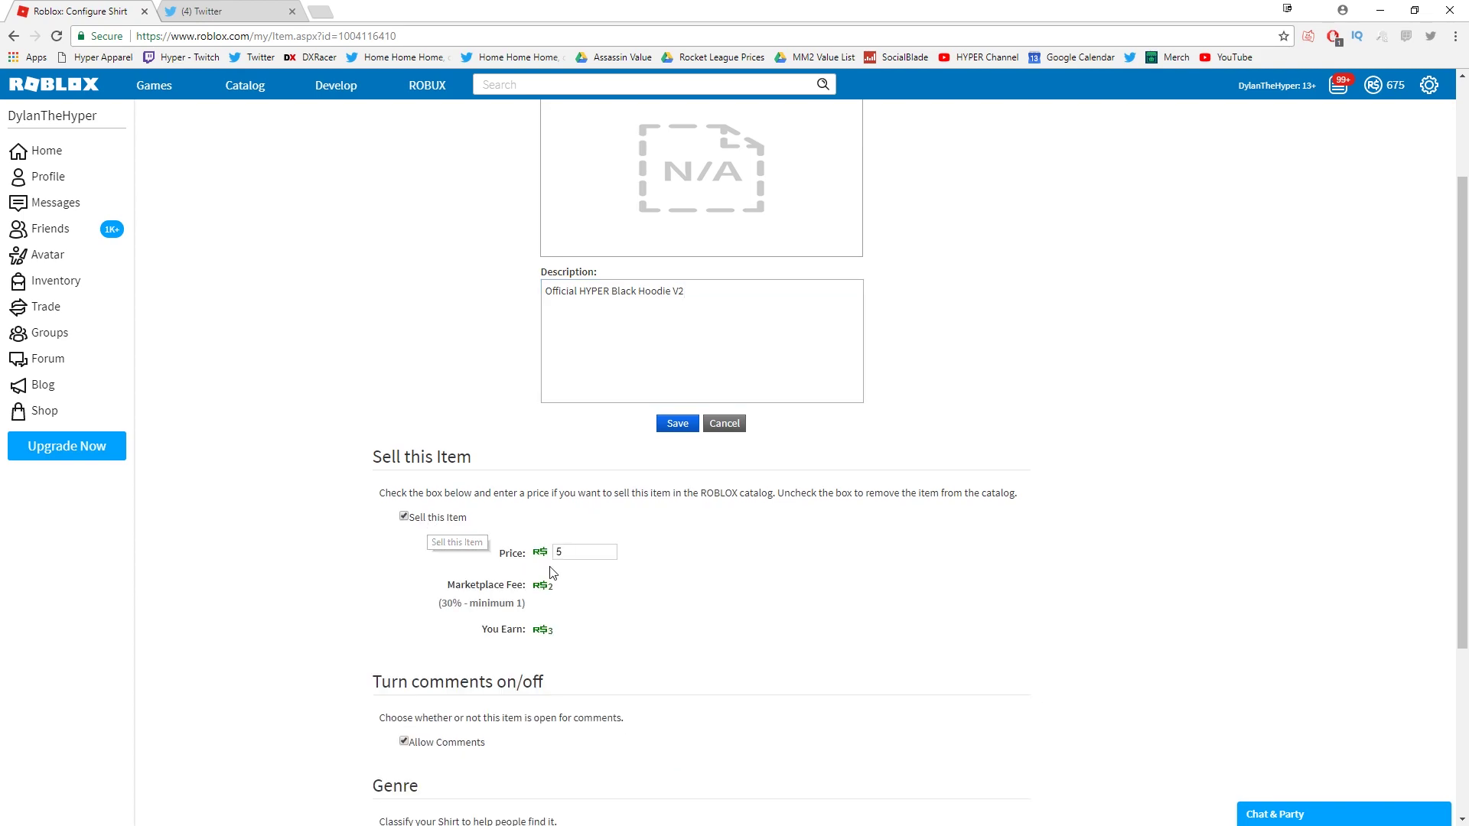
pyautogui.write('20')
pyautogui.scroll(-3, 801, 600)
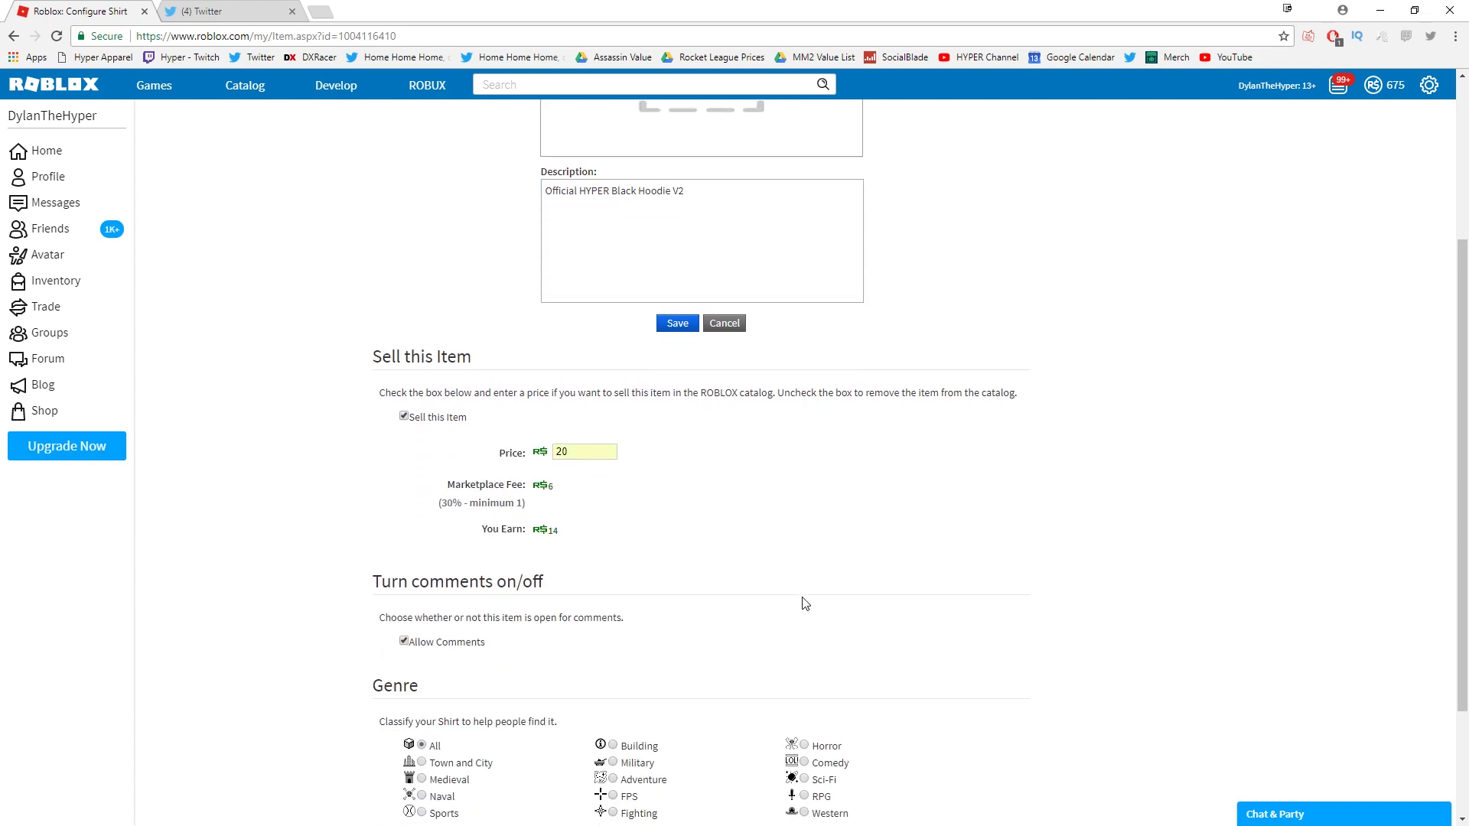
pyautogui.click(680, 680)
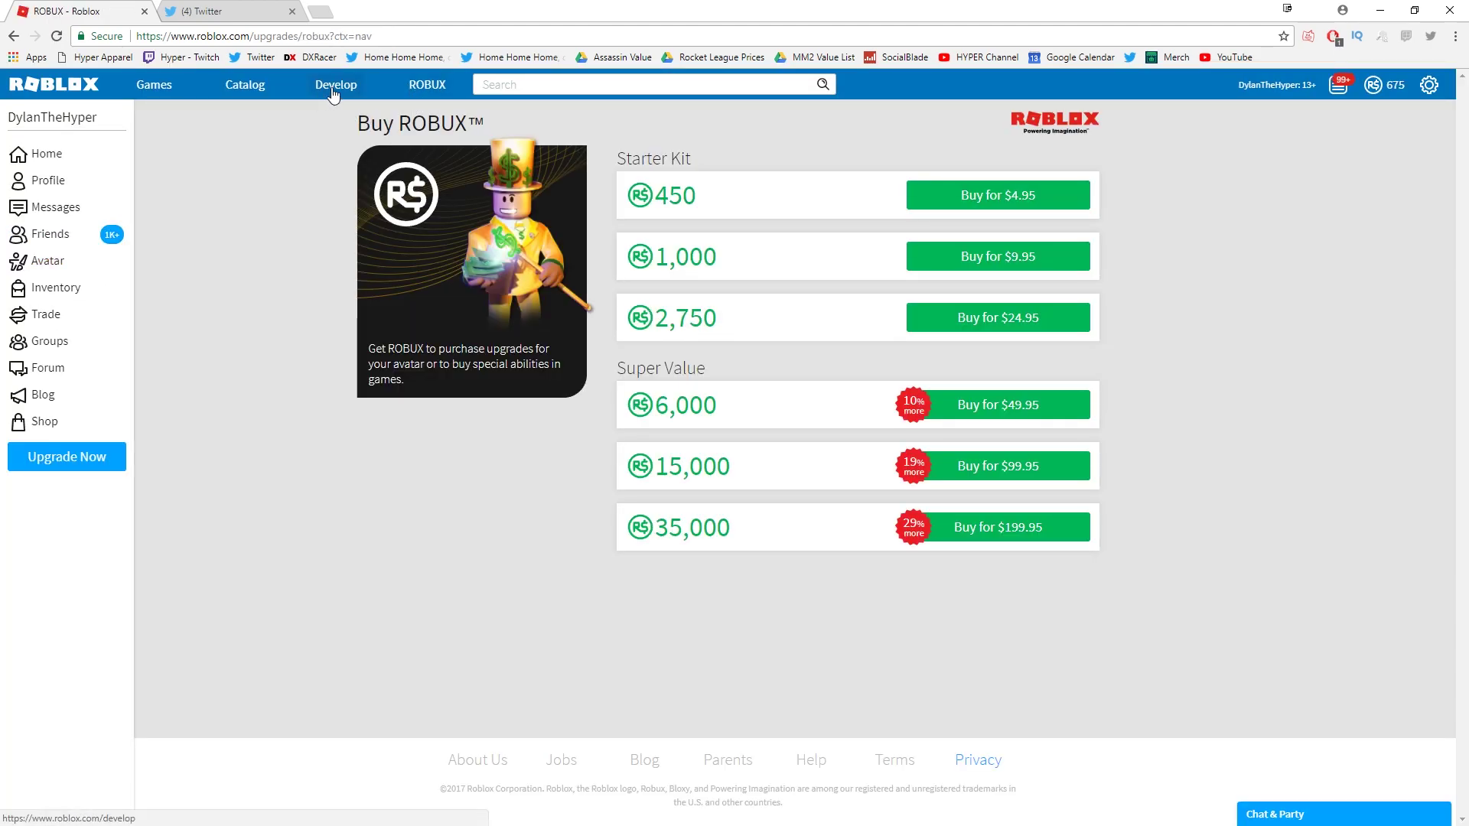
# - Rename the black shirt to HYPER HOODIE BLACK 2.0 from its catalog page and save
pyautogui.click(336, 86)
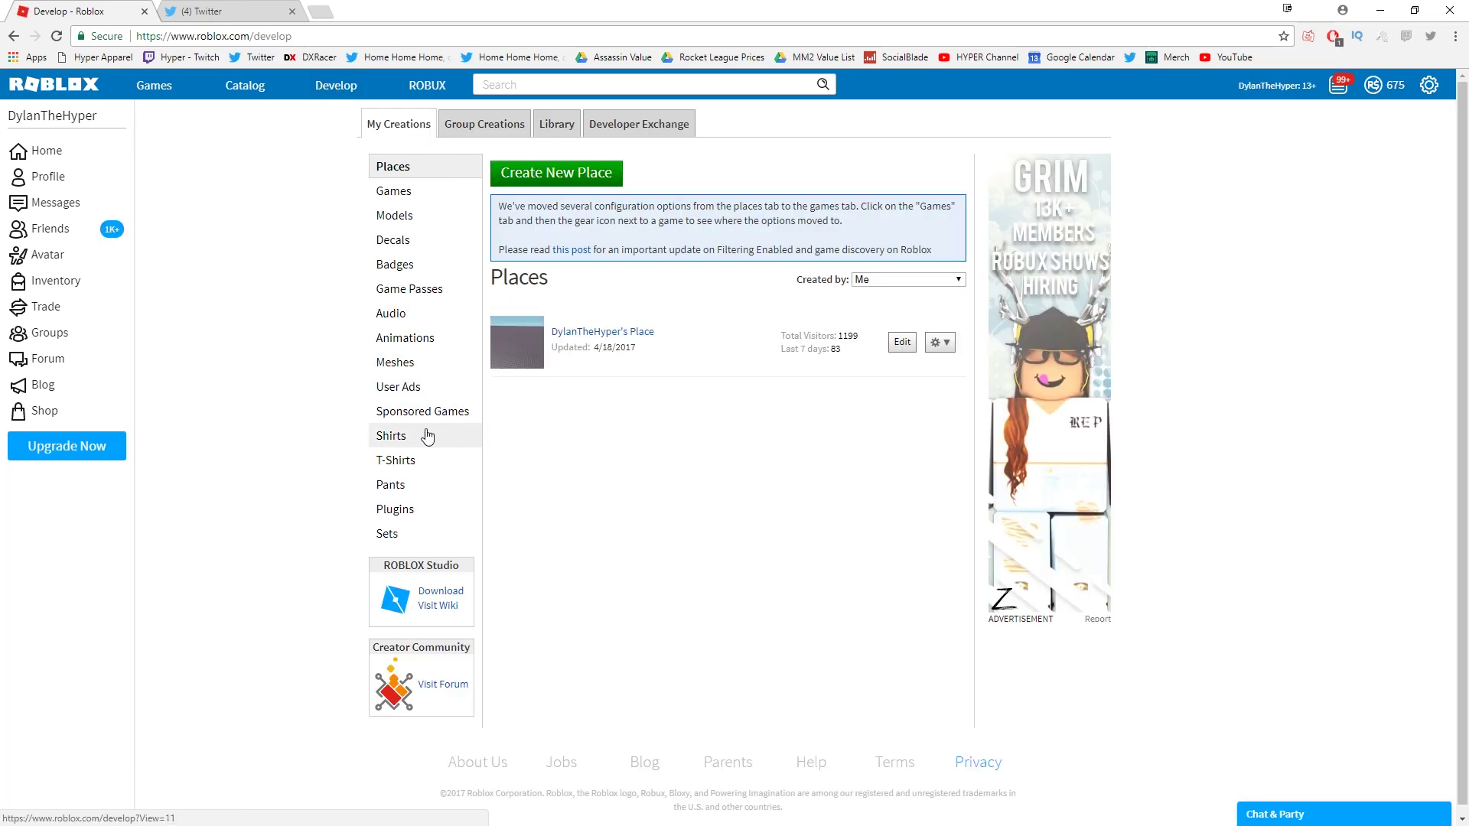
pyautogui.click(391, 436)
pyautogui.middleClick(597, 379)
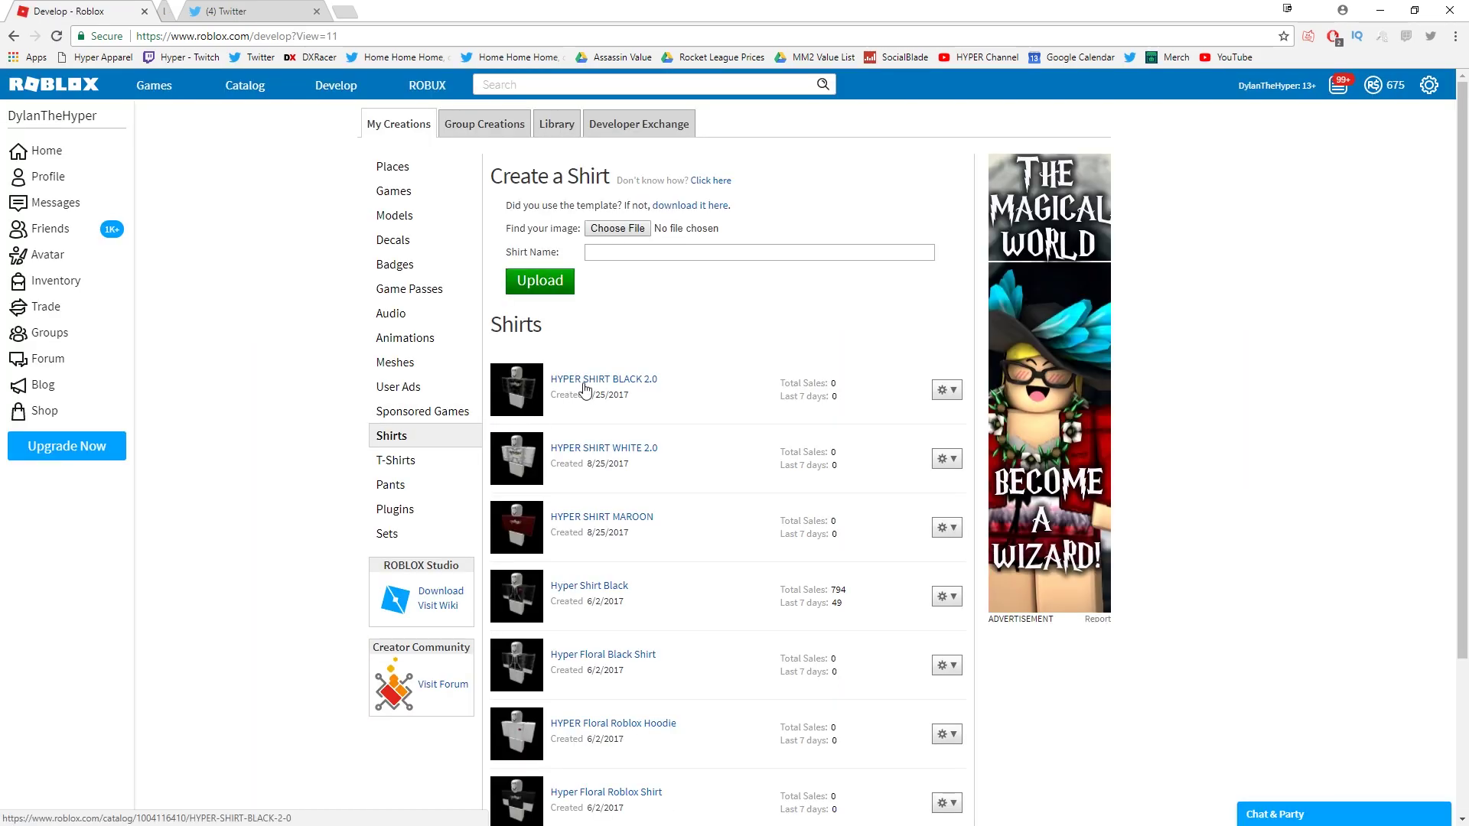
pyautogui.click(255, 17)
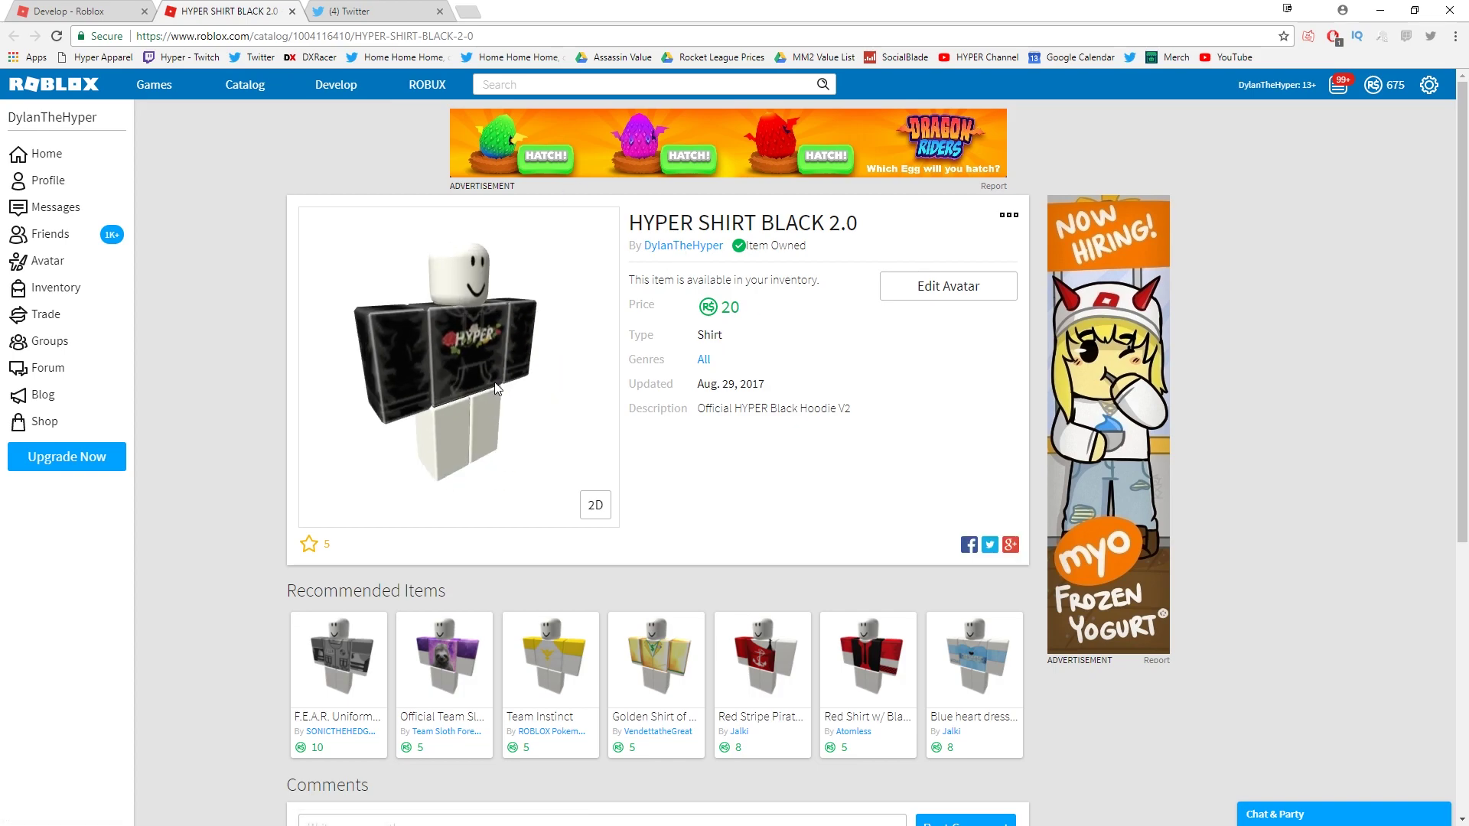
pyautogui.click(1008, 215)
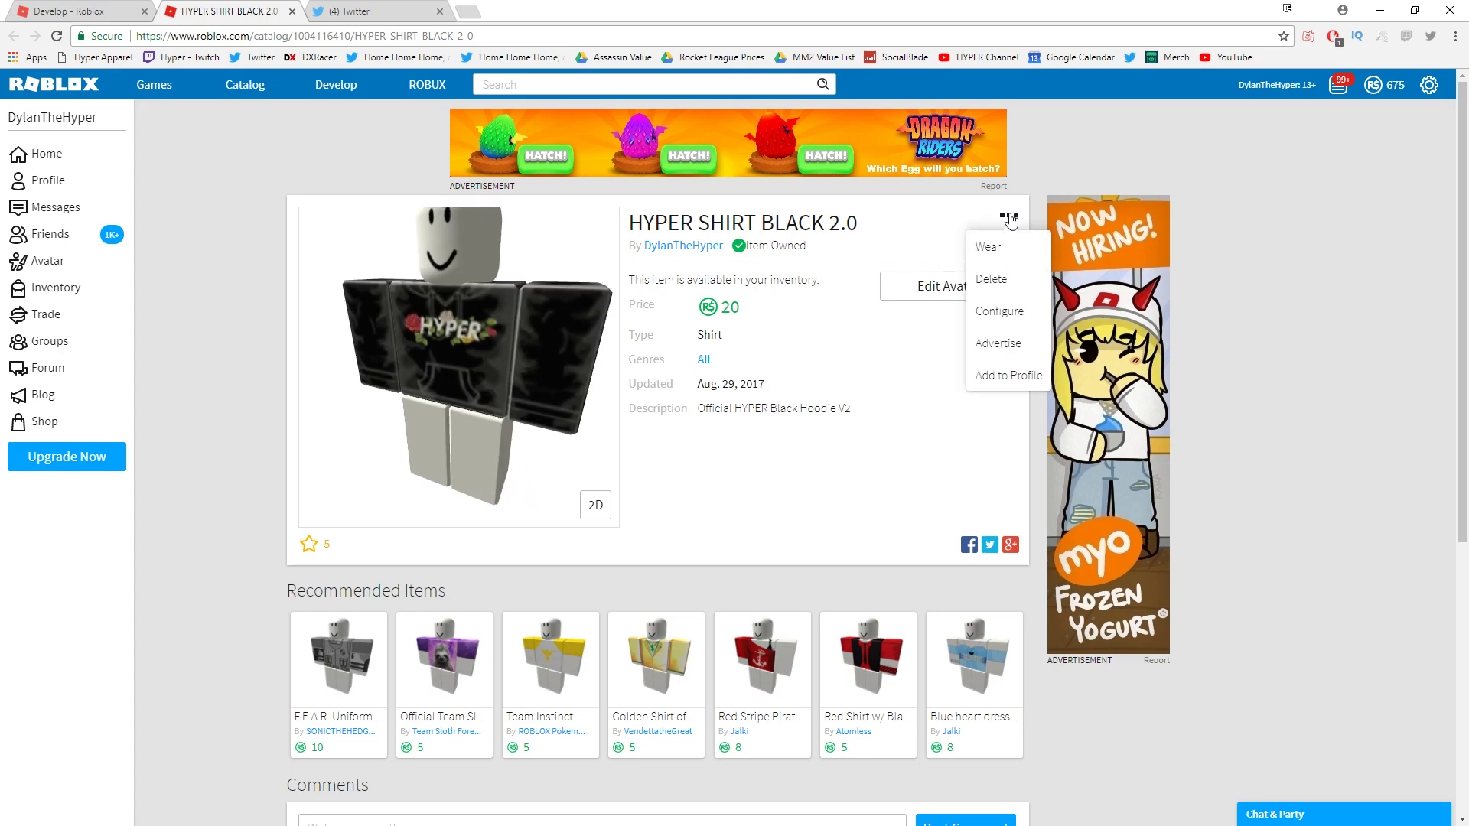
pyautogui.click(1013, 315)
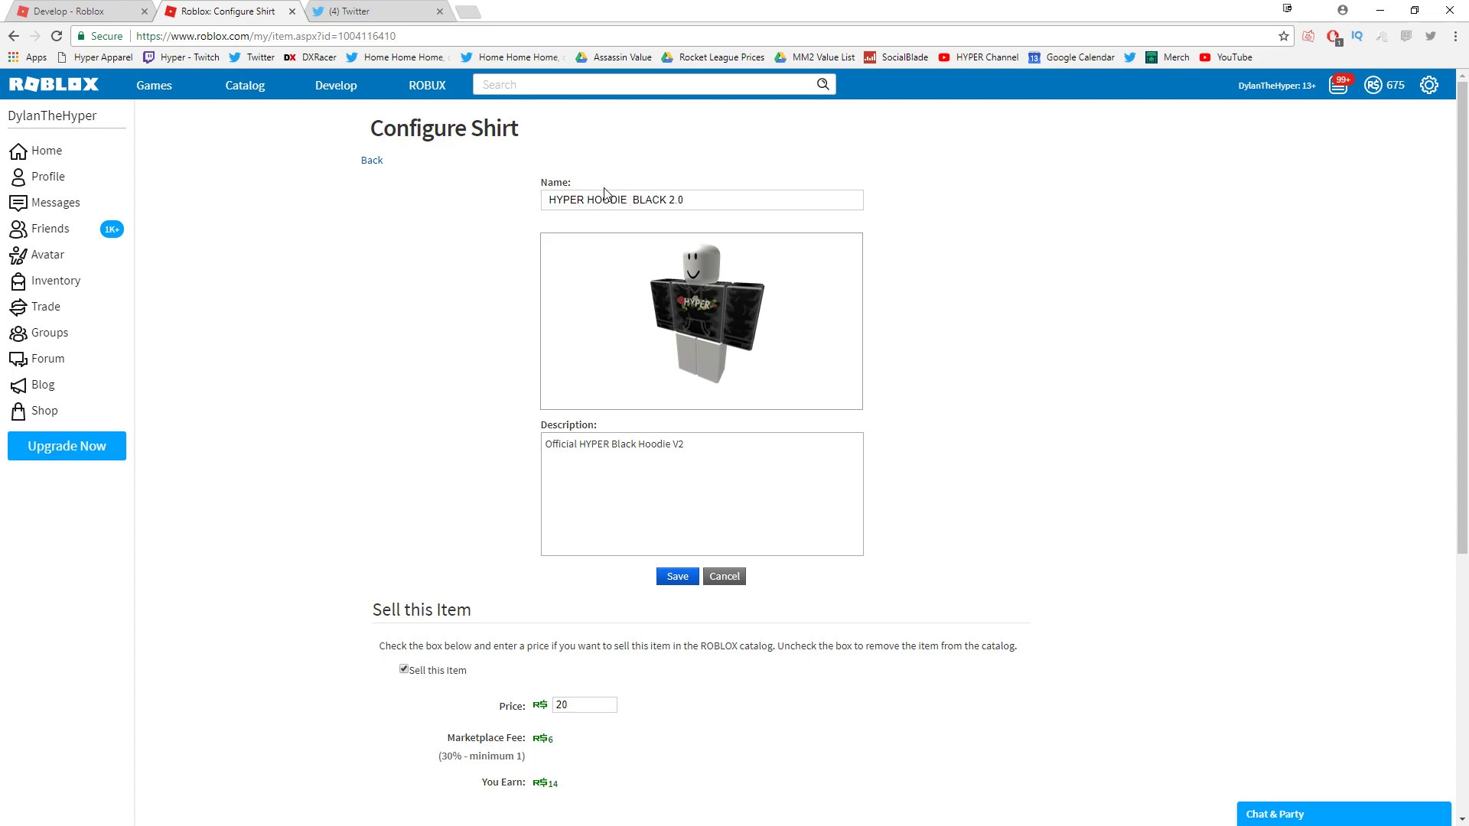
pyautogui.click(675, 576)
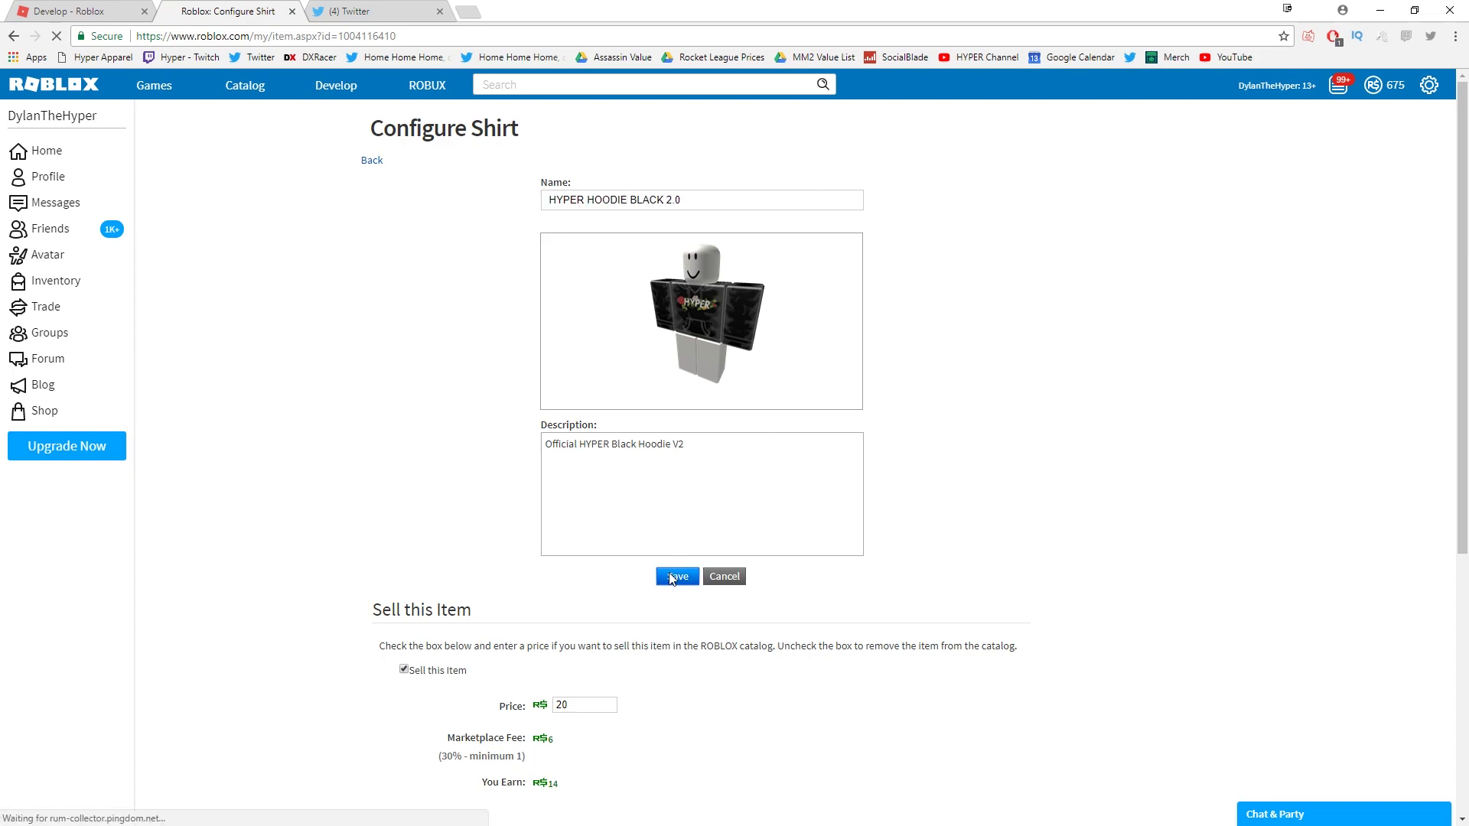
pyautogui.hotkey('ctrl', 'shift', 'Tab')
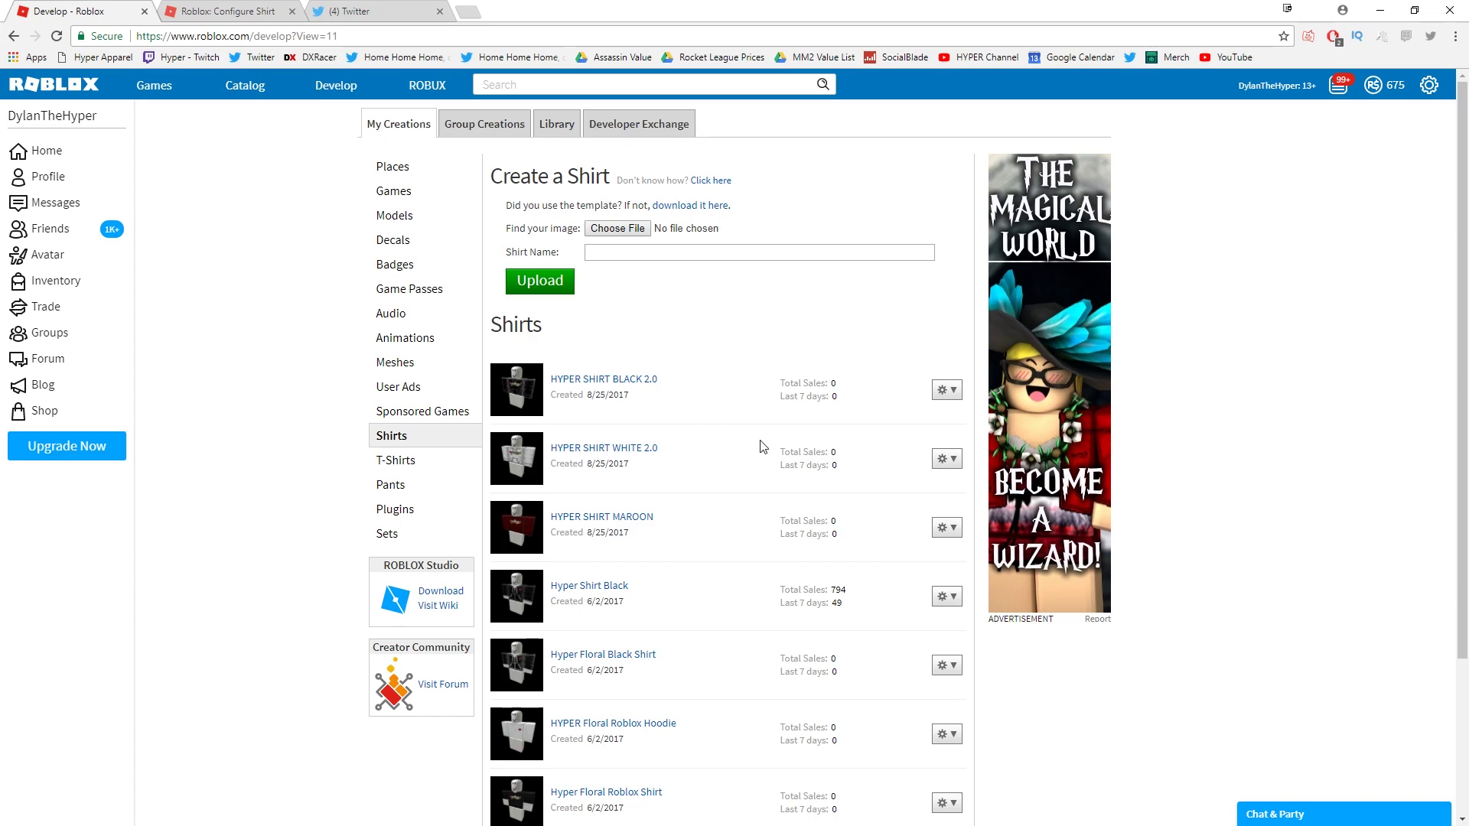
# - Rename the white shirt to HYPER HOODIE WHITE 2.0 and save
pyautogui.click(949, 462)
pyautogui.click(918, 479)
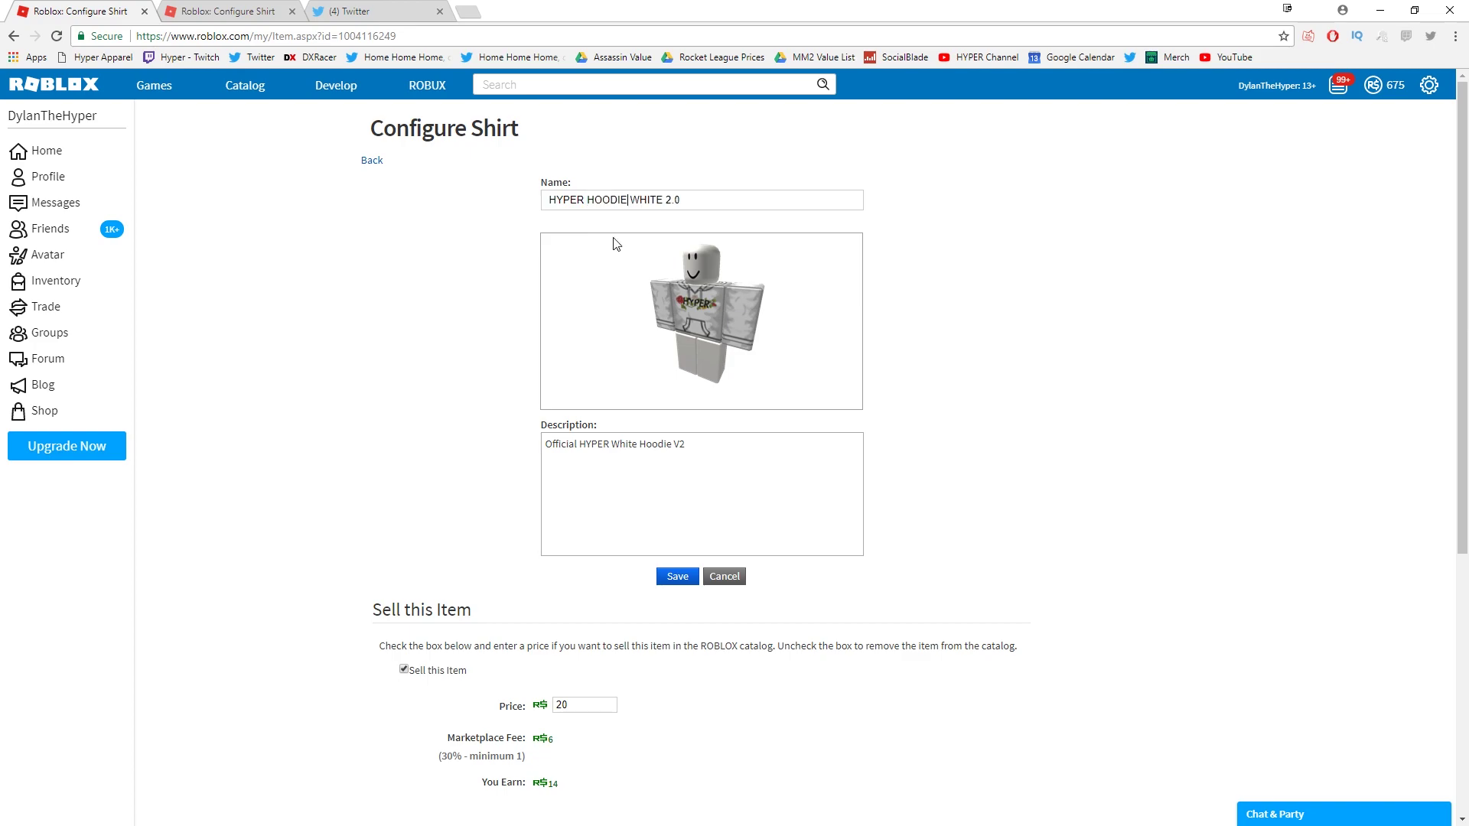
pyautogui.click(684, 581)
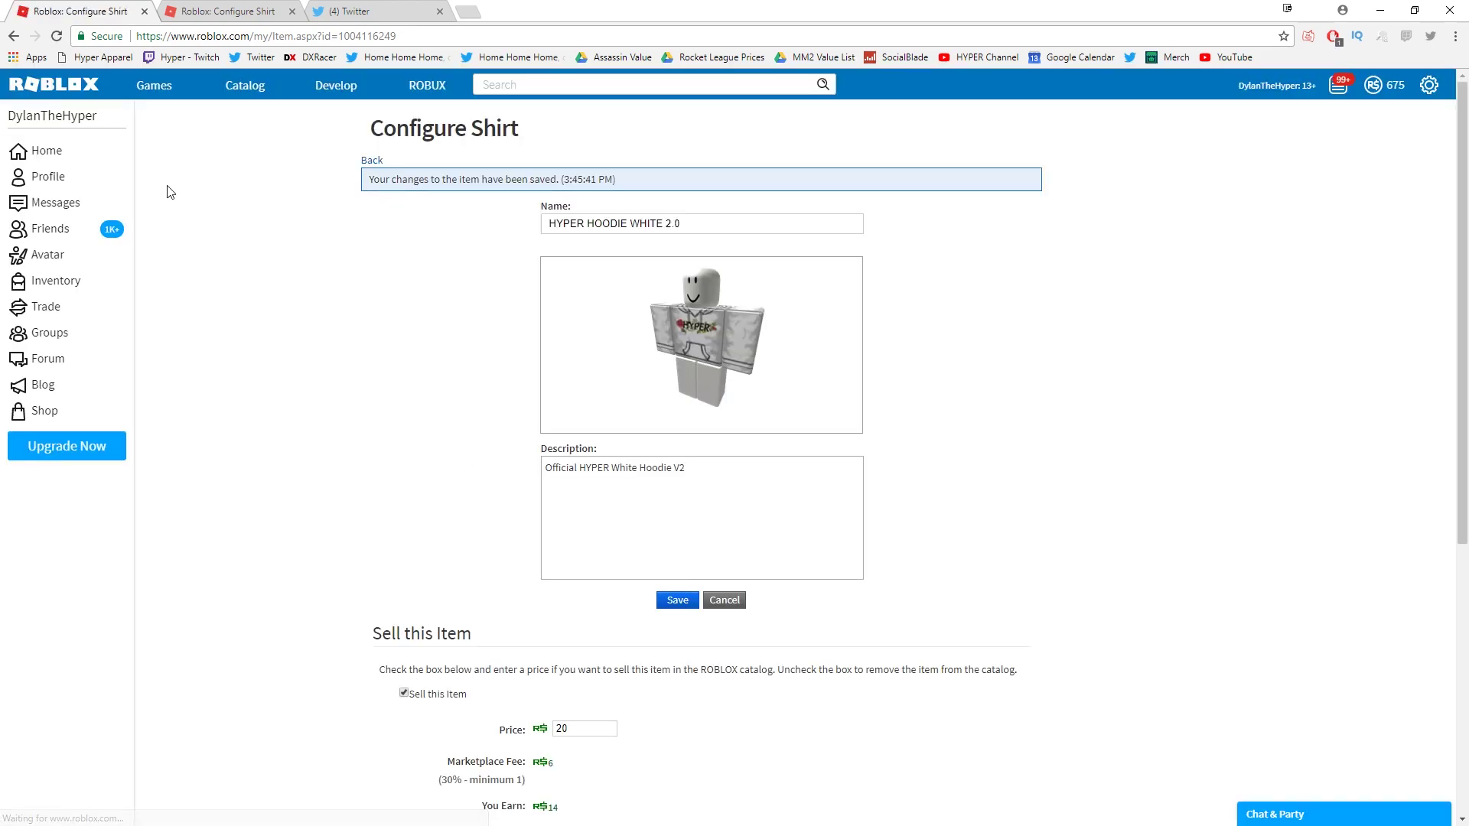
# - Rename the maroon shirt to HYPER HOODIE MAROON and save
pyautogui.click(346, 89)
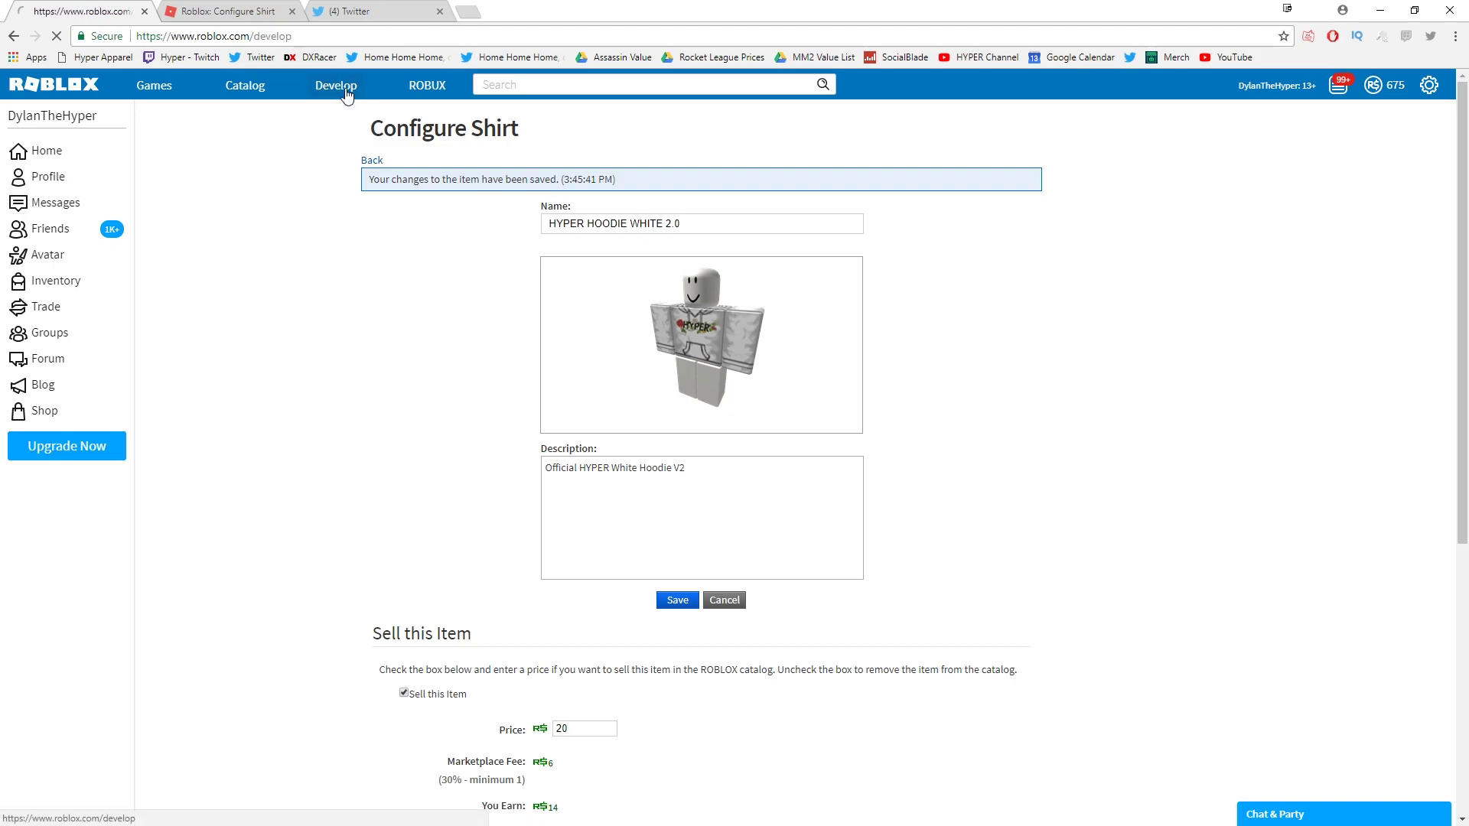
pyautogui.click(440, 435)
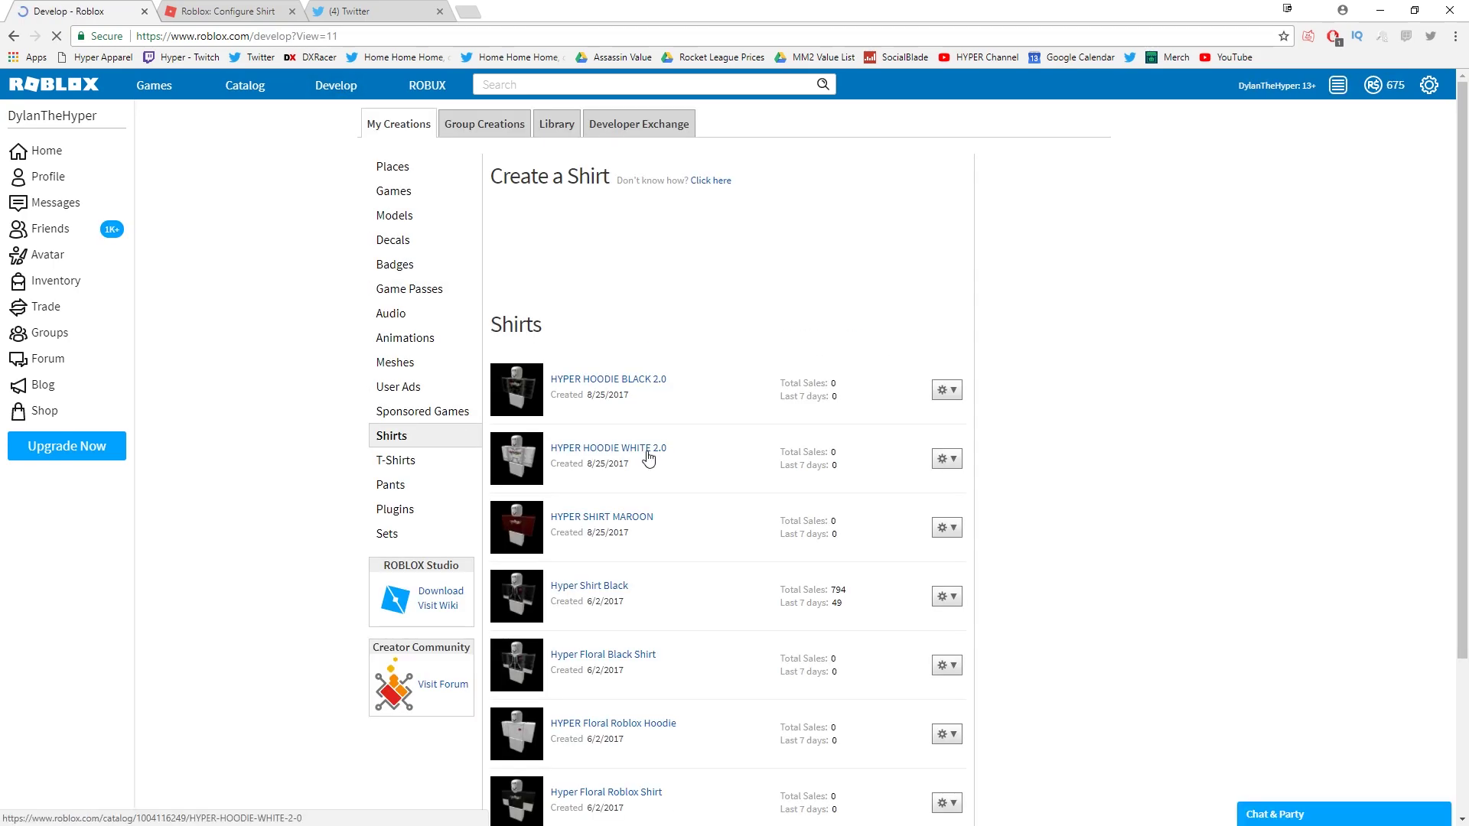
pyautogui.scroll(-1, 645, 456)
pyautogui.click(946, 452)
pyautogui.click(891, 477)
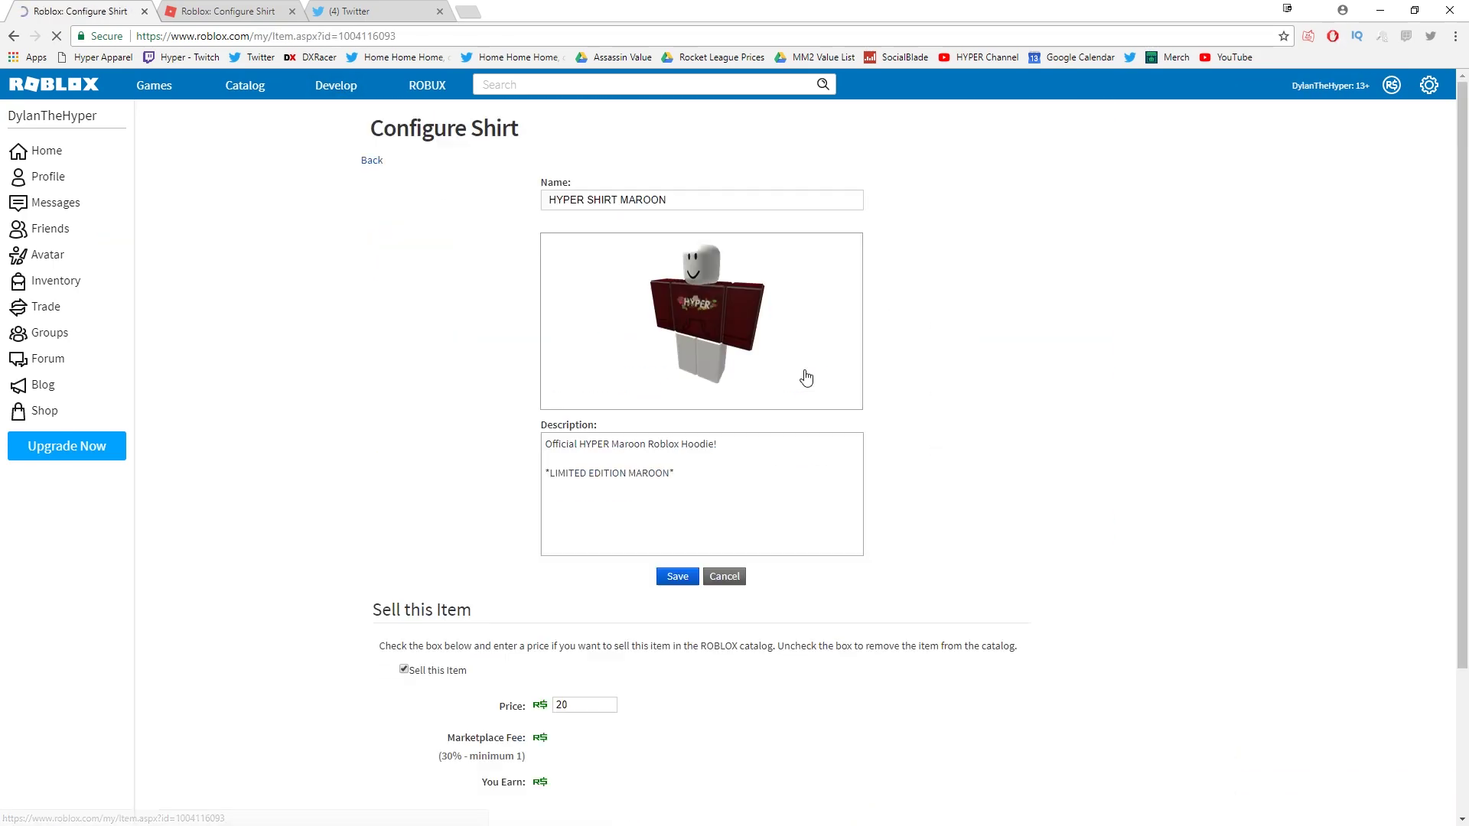
pyautogui.doubleClick(595, 200)
pyautogui.write('HOODIE')
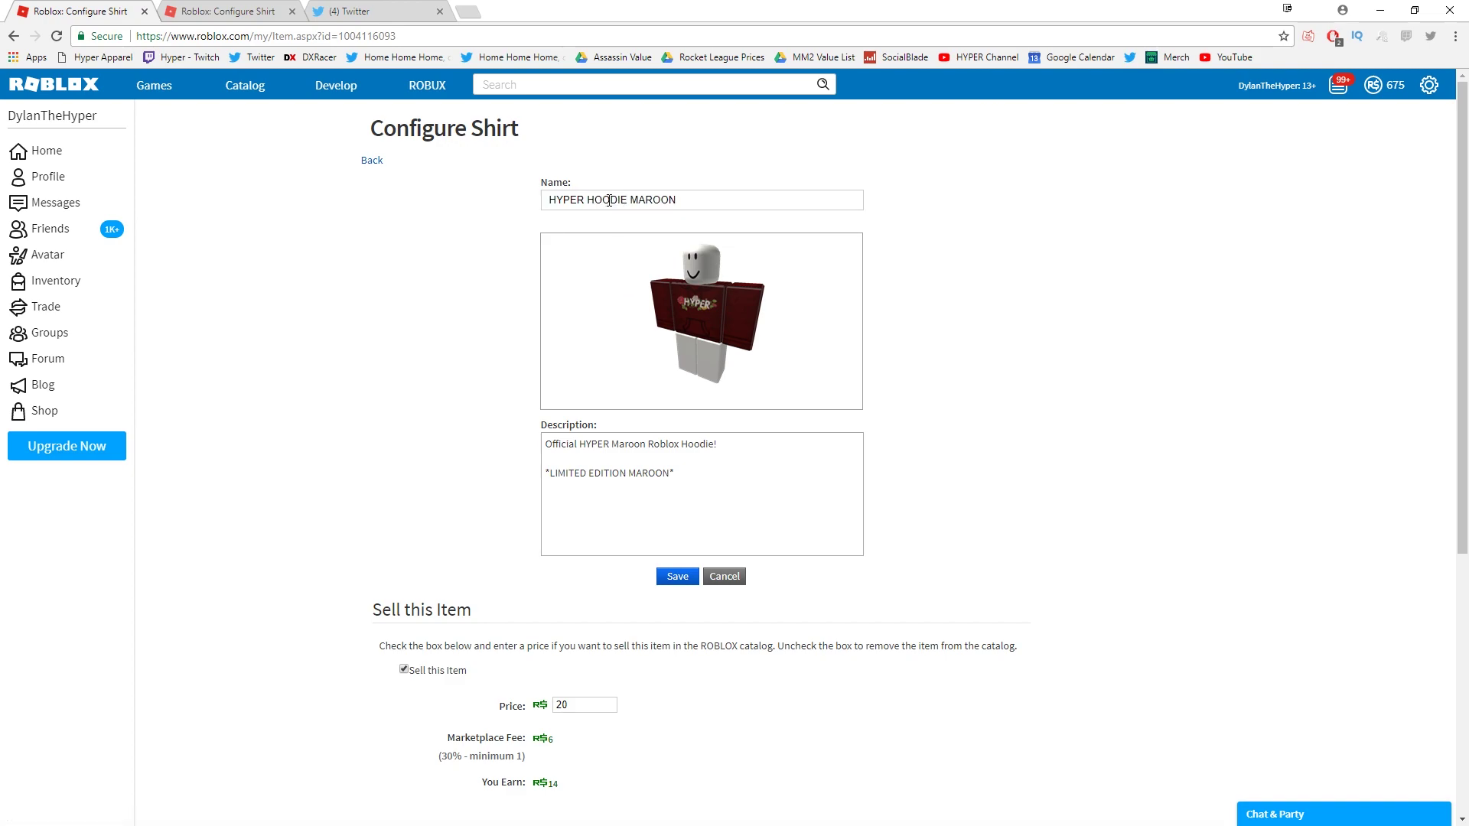
pyautogui.click(677, 576)
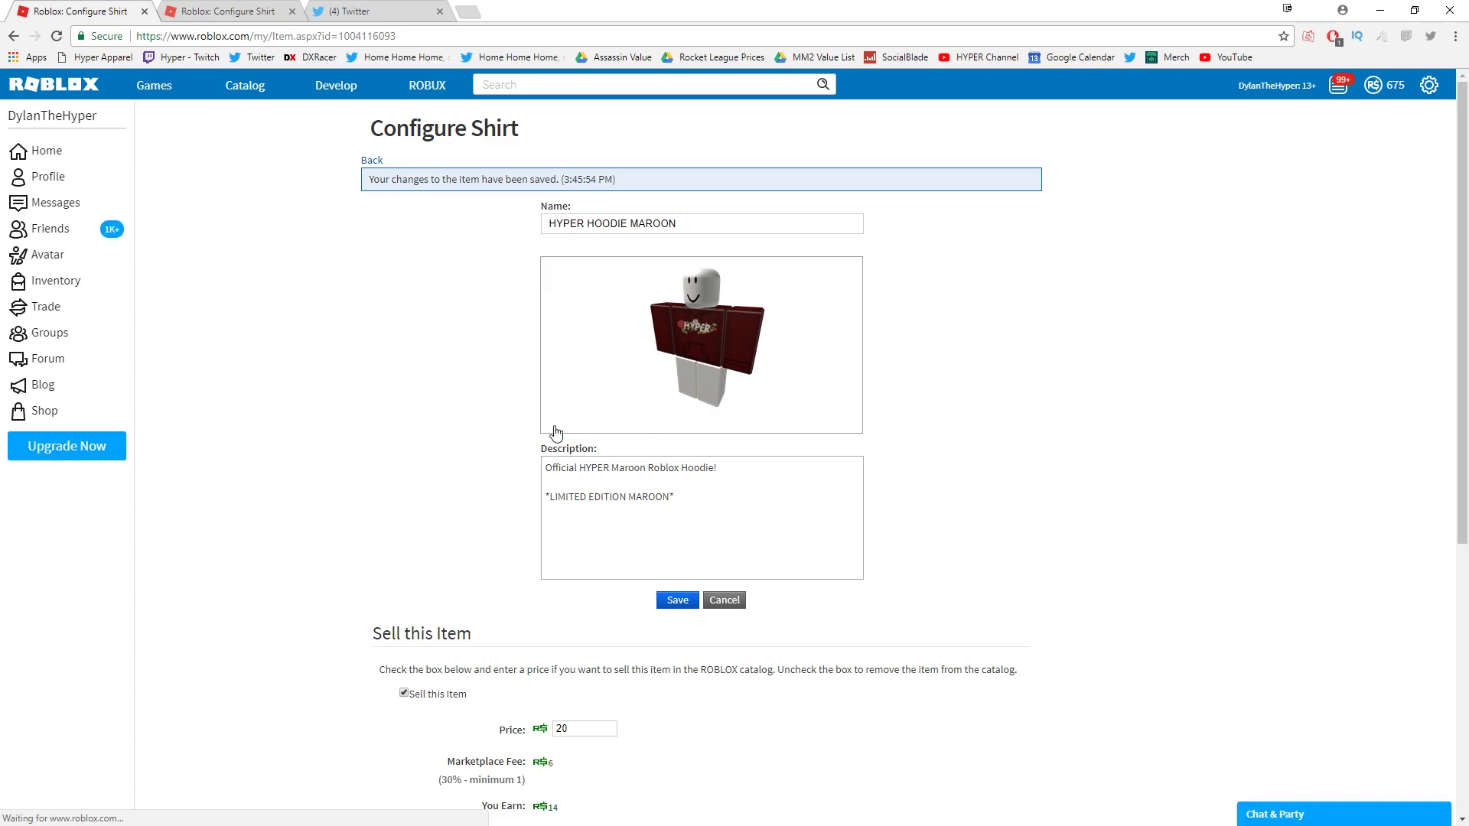
pyautogui.click(67, 267)
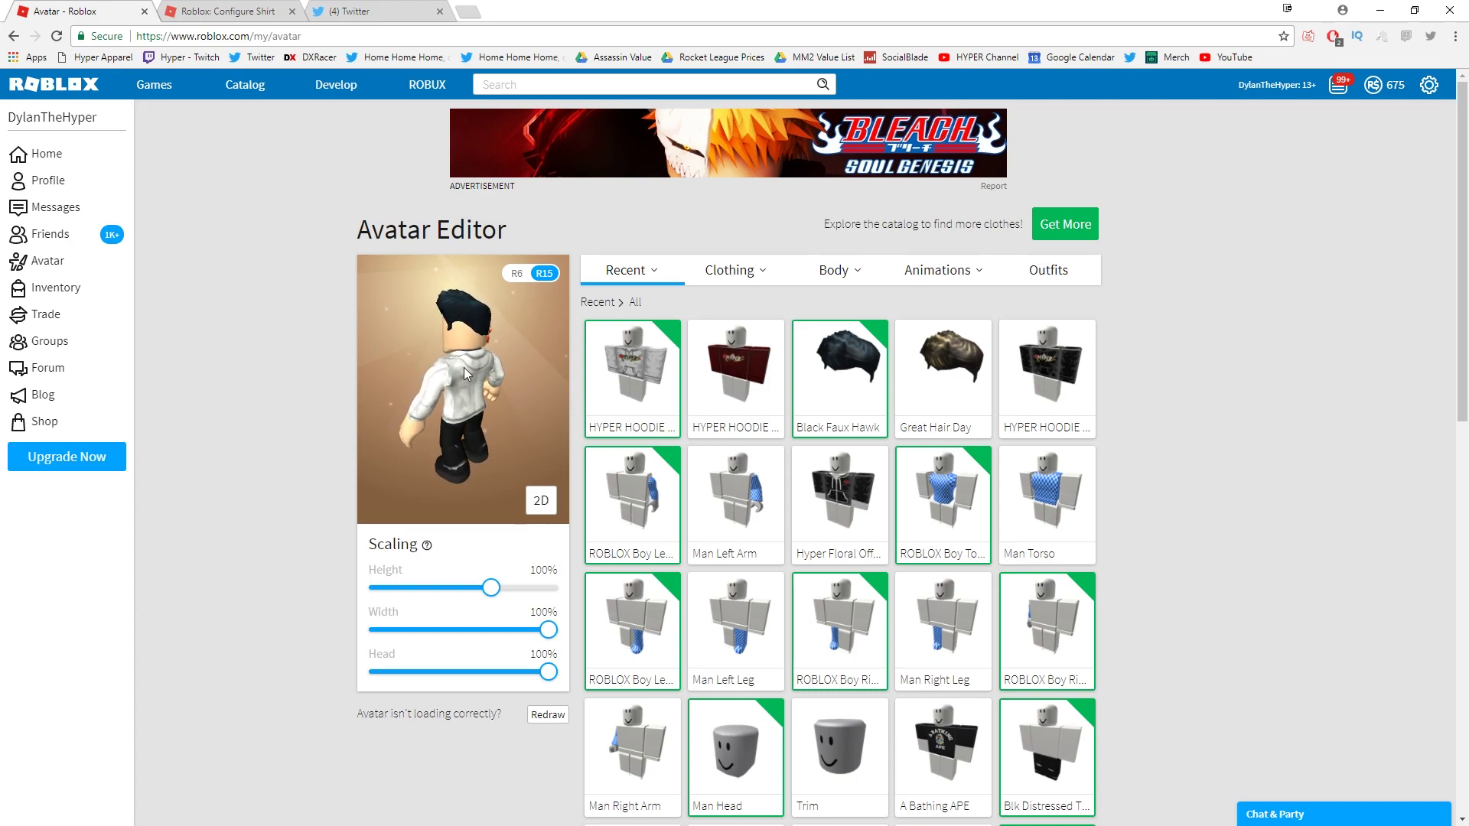
# - Try the maroon, black and white HYPER hoodies on the avatar, finishing with maroon
pyautogui.click(761, 371)
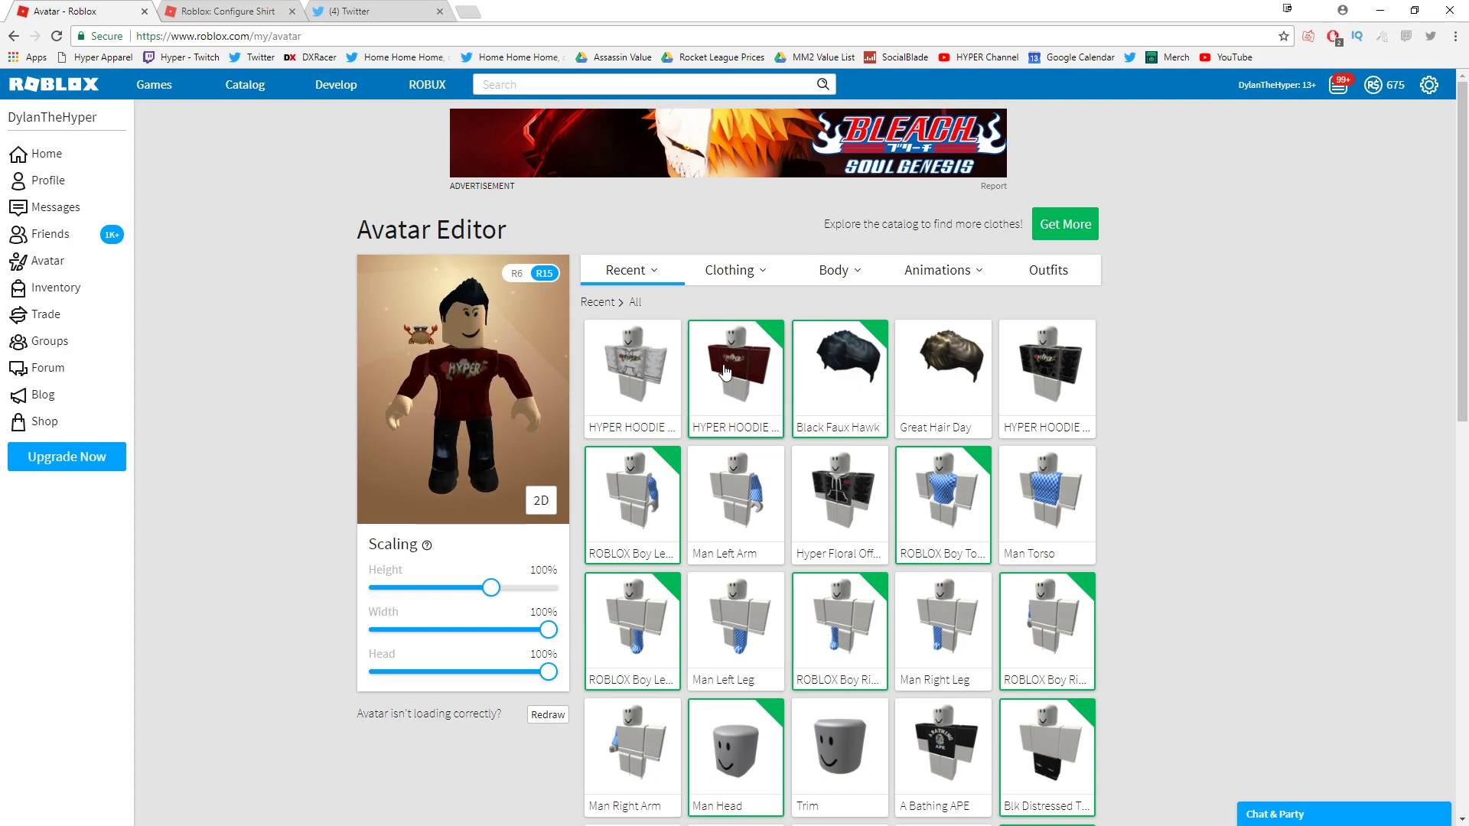
pyautogui.click(1030, 373)
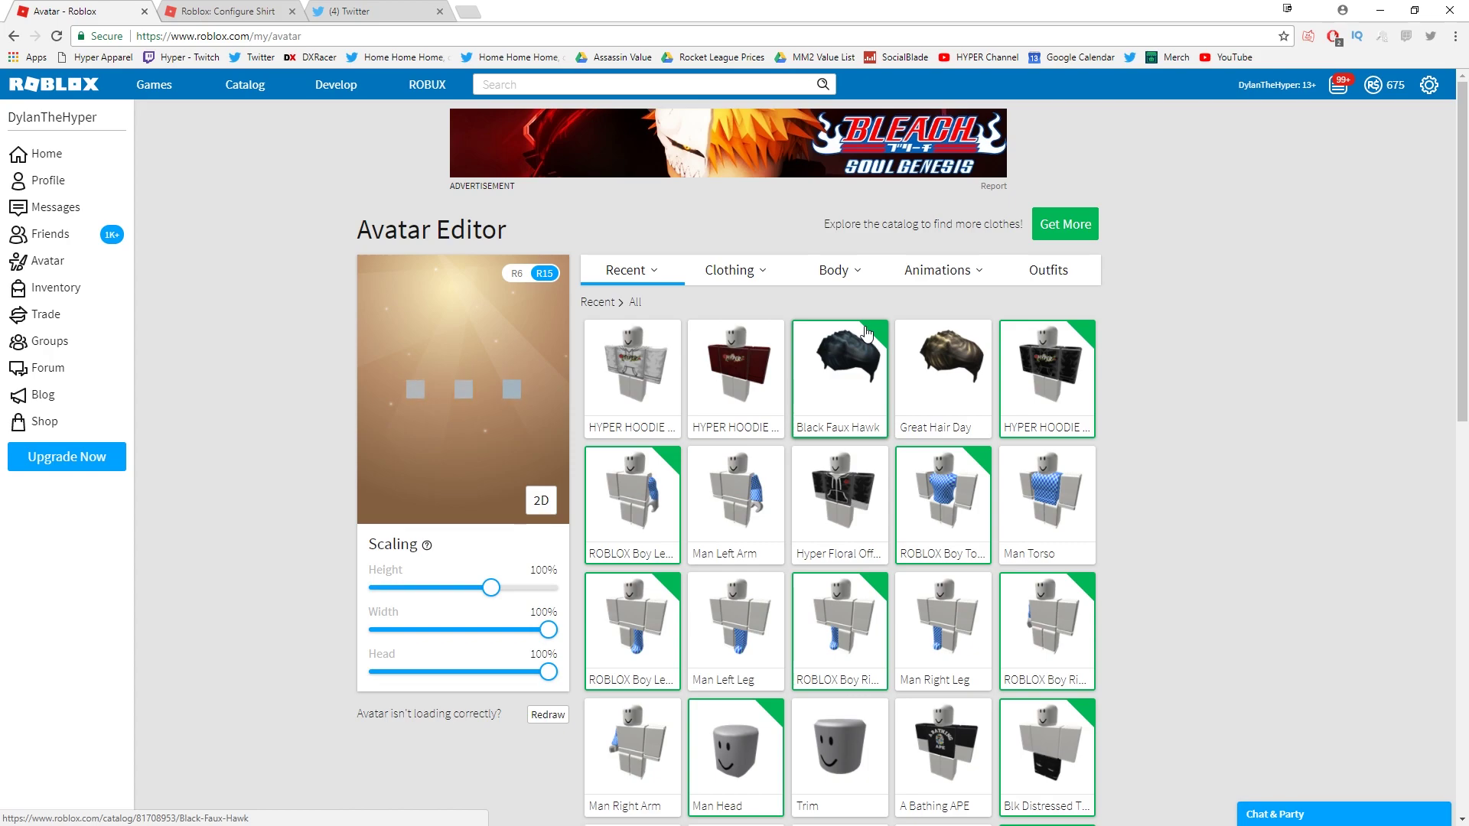
pyautogui.click(657, 382)
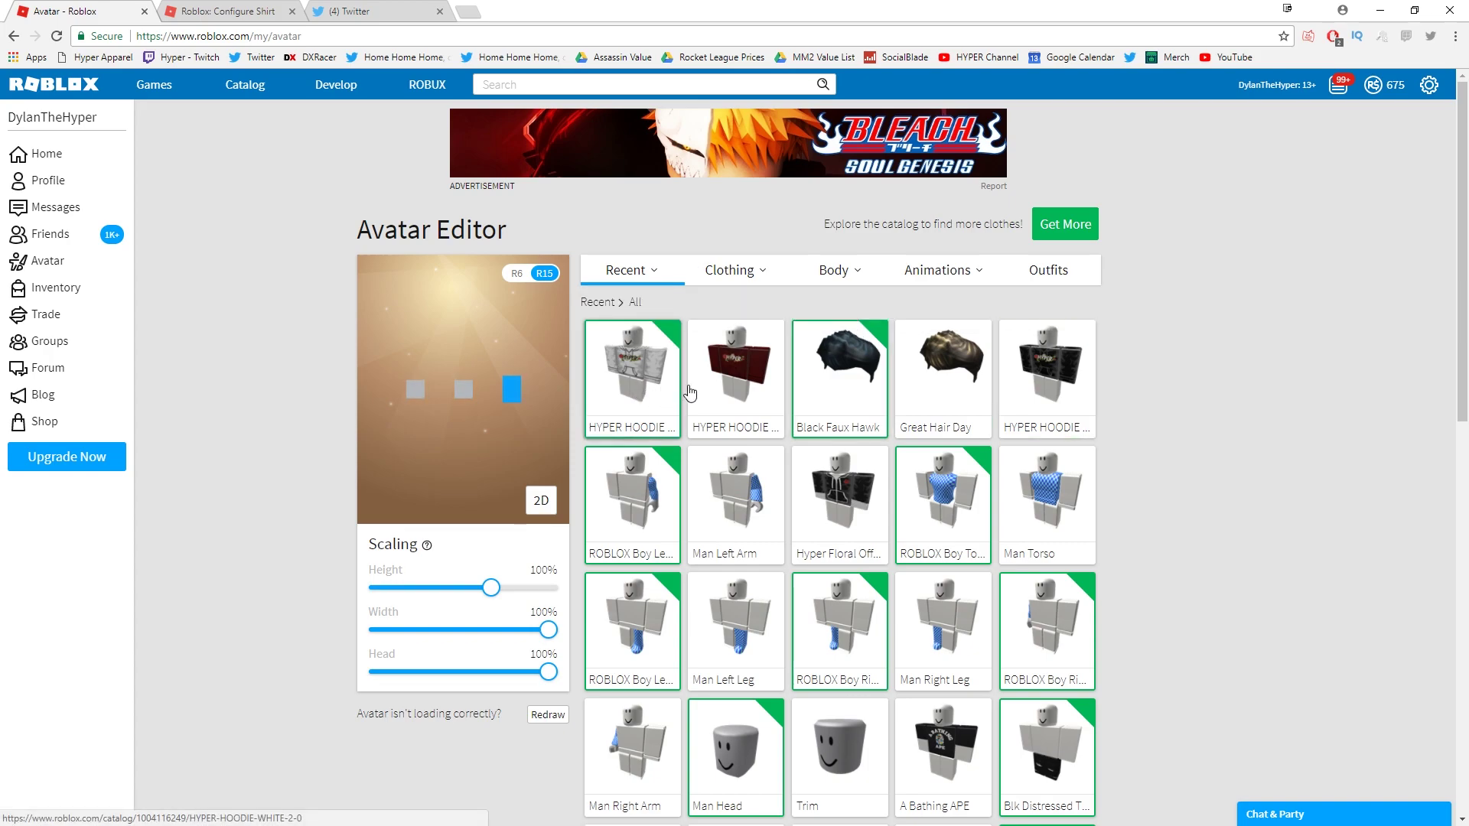
pyautogui.click(734, 374)
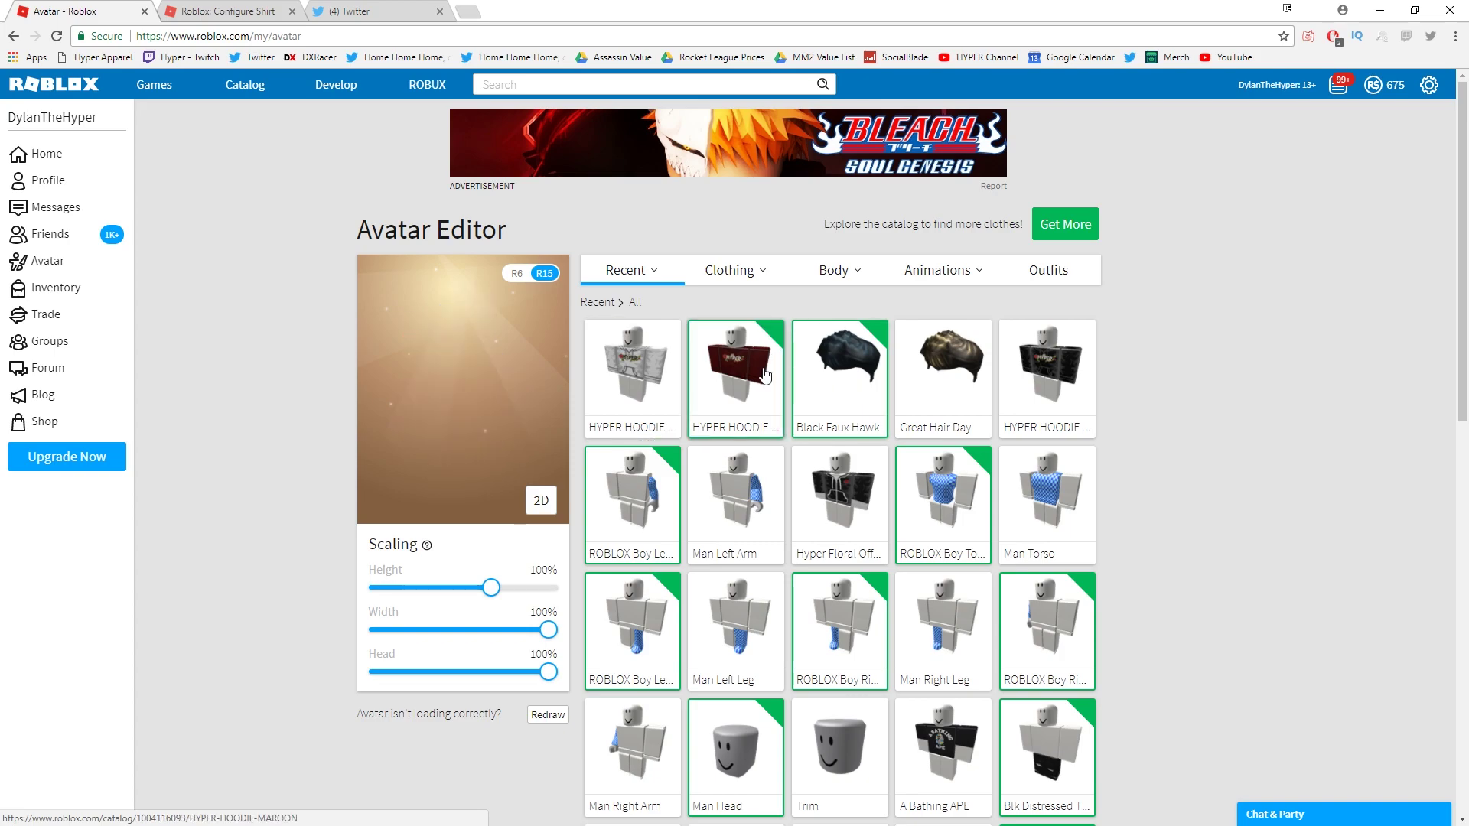